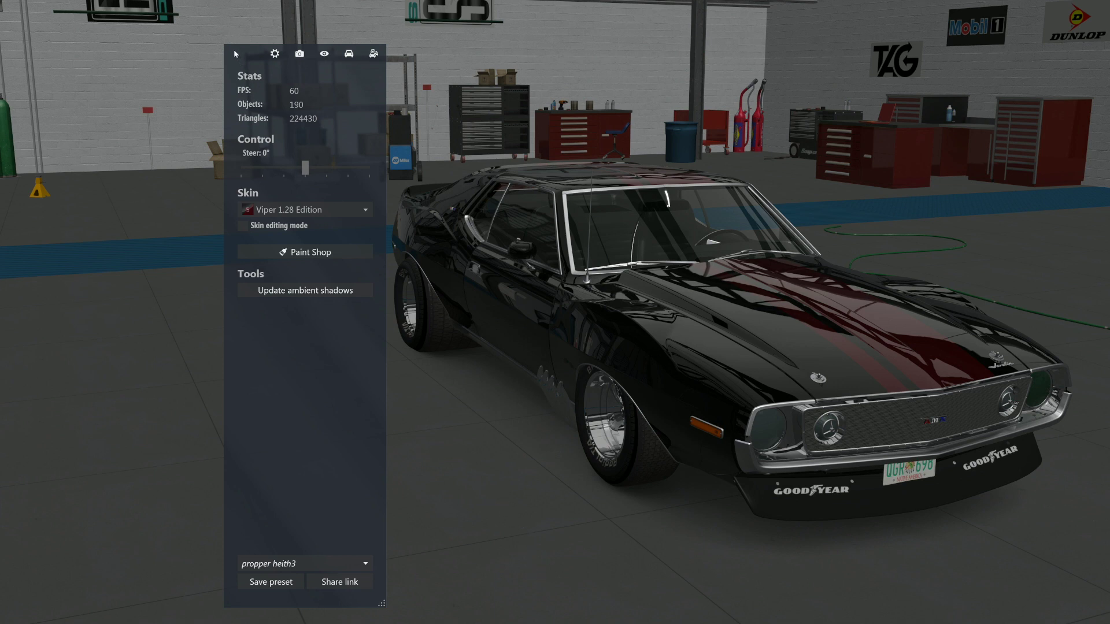
Move the stats panel to the left edge and orbit the camera around the muscle car
drag(234, 50, 38, 41)
drag(397, 404, 716, 446)
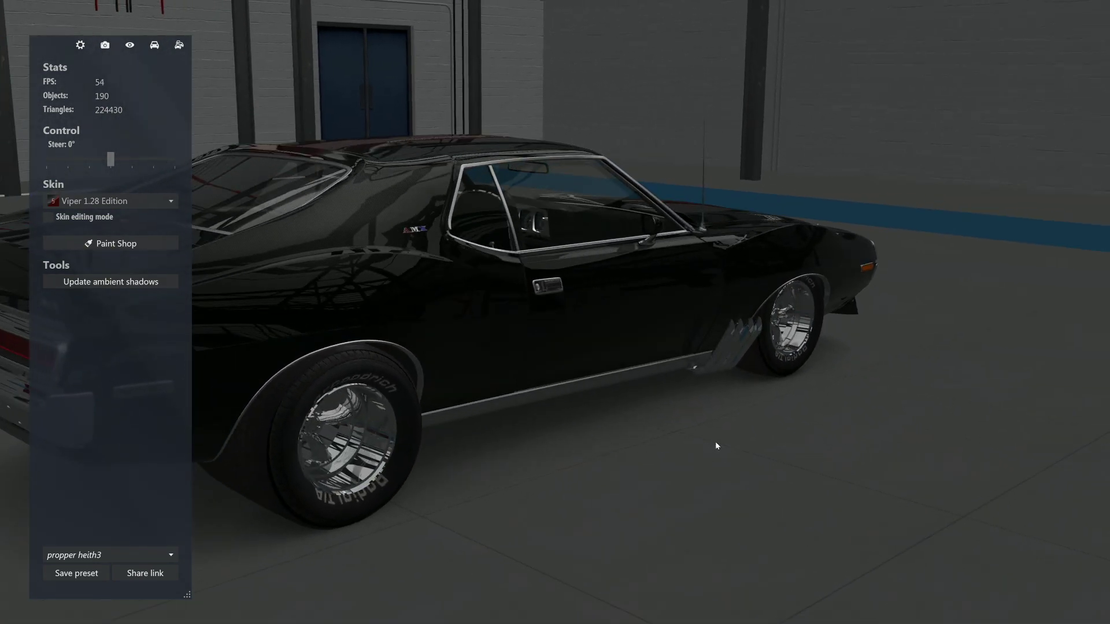
Turn on the car's Physics > Flames display and orbit to view the side-exhaust flames
click(149, 53)
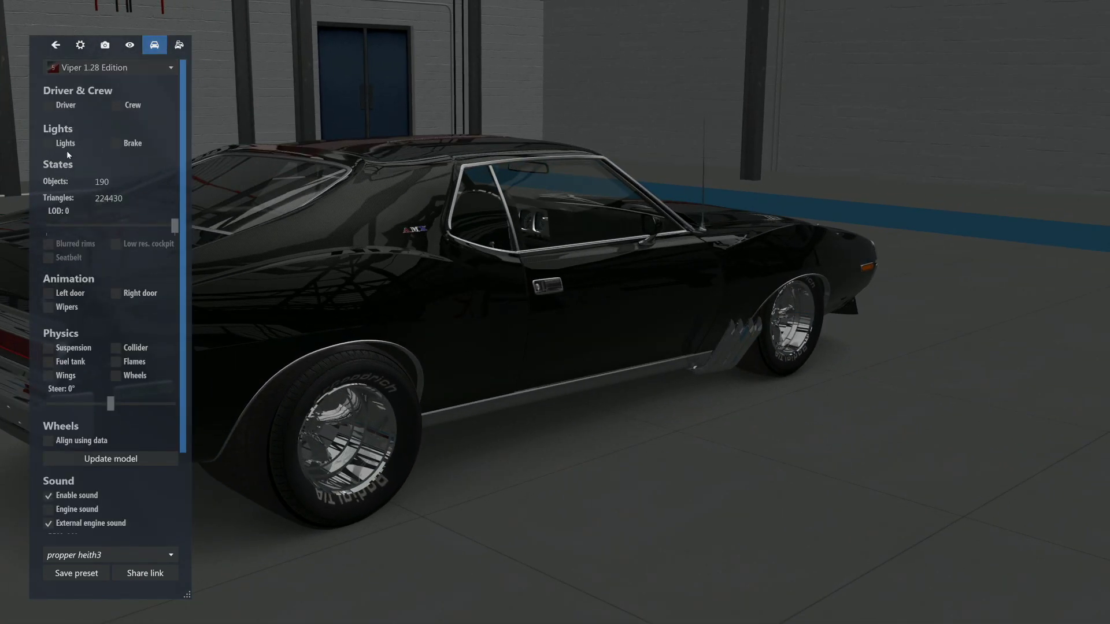
click(115, 360)
drag(820, 526, 669, 509)
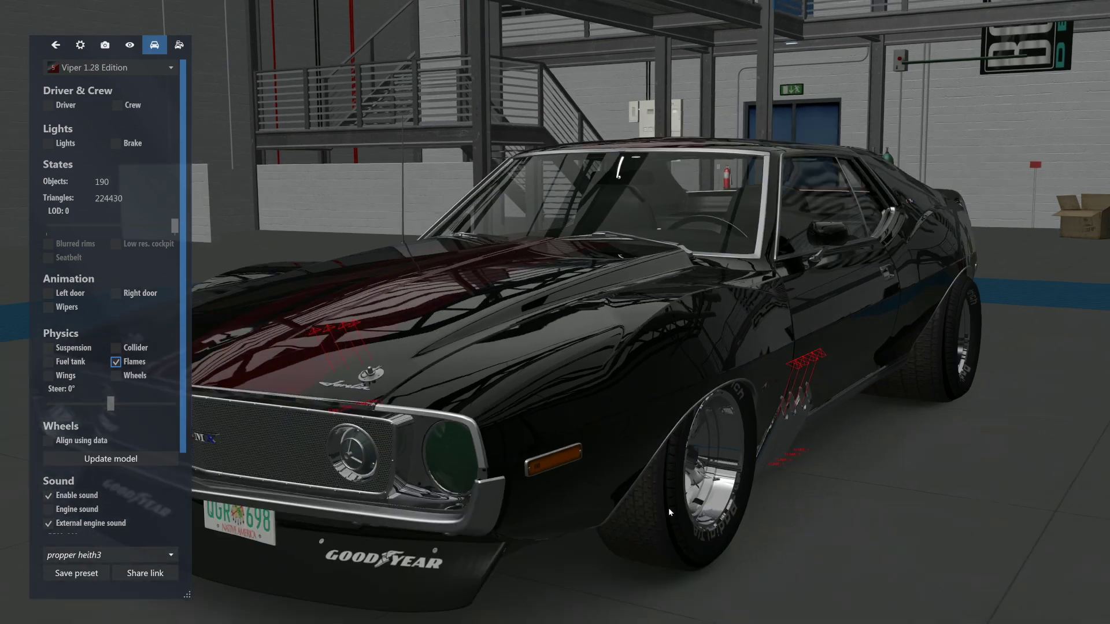
drag(770, 536, 841, 536)
drag(331, 376, 444, 402)
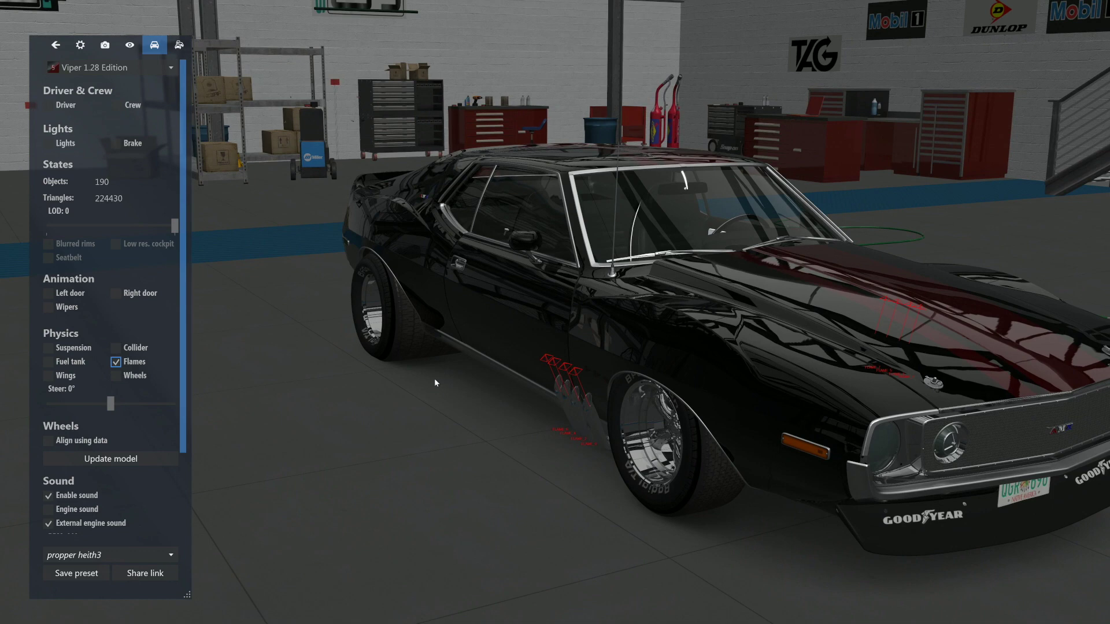
drag(435, 382, 404, 391)
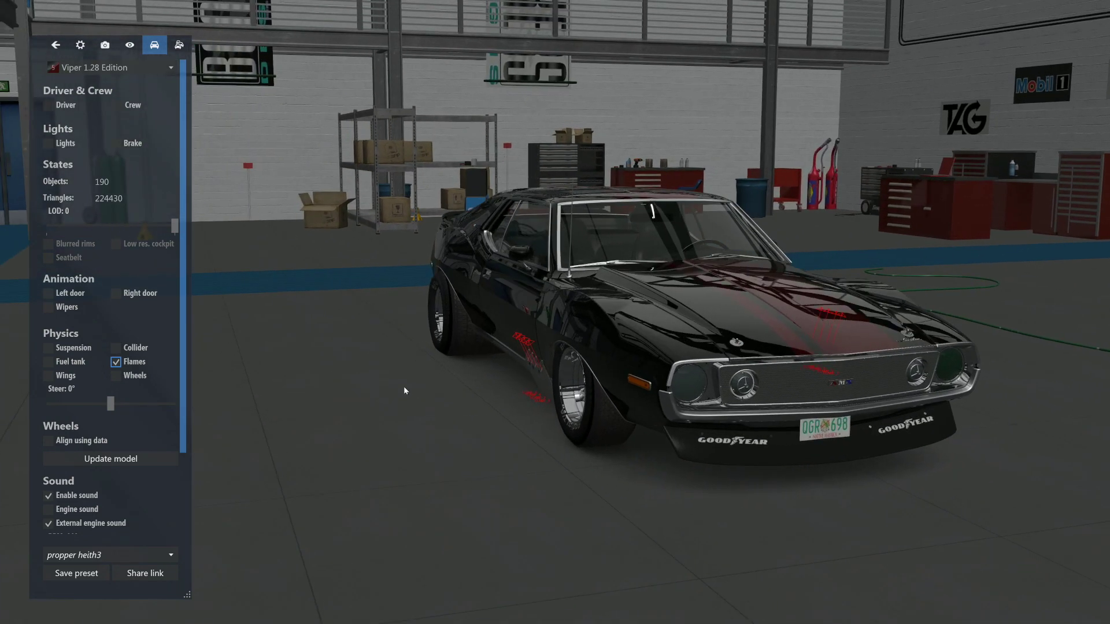
Hide the flames and orbit above the car to a rear three-quarter view
click(116, 363)
drag(361, 319, 347, 343)
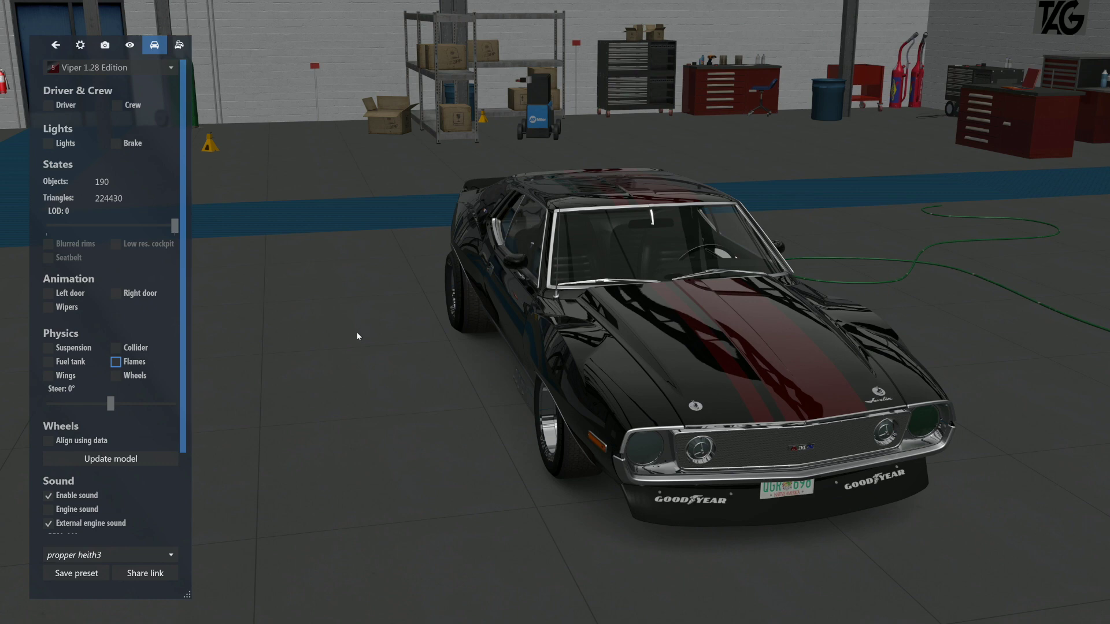
drag(386, 293, 713, 292)
drag(519, 435, 673, 336)
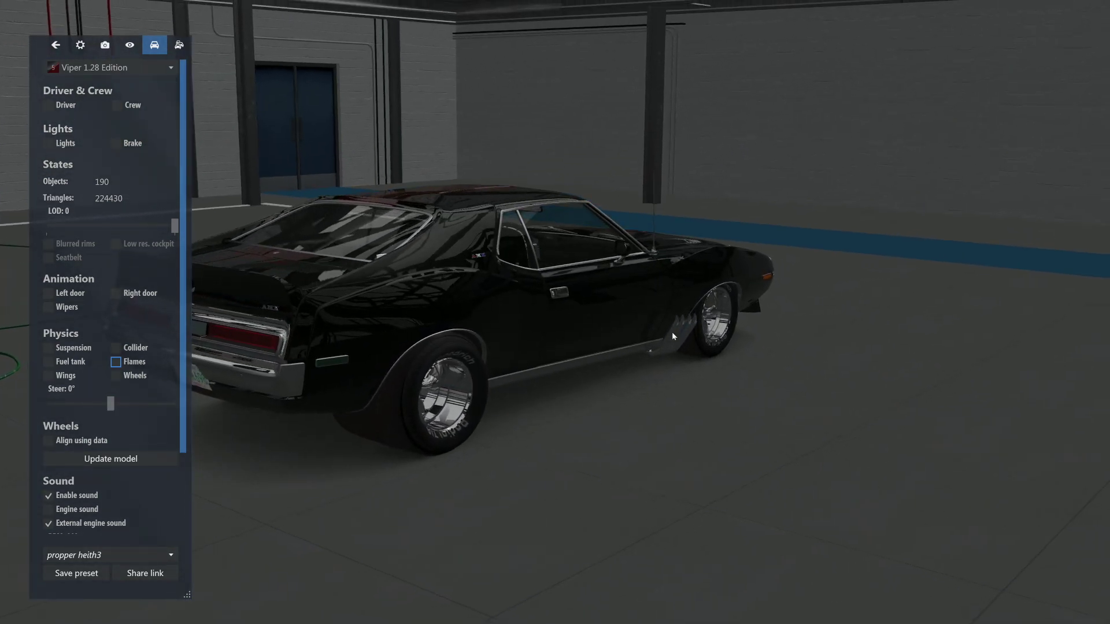
Toggle Flames on and back off, then orbit around to the car's front
click(117, 363)
click(117, 363)
drag(304, 389, 536, 393)
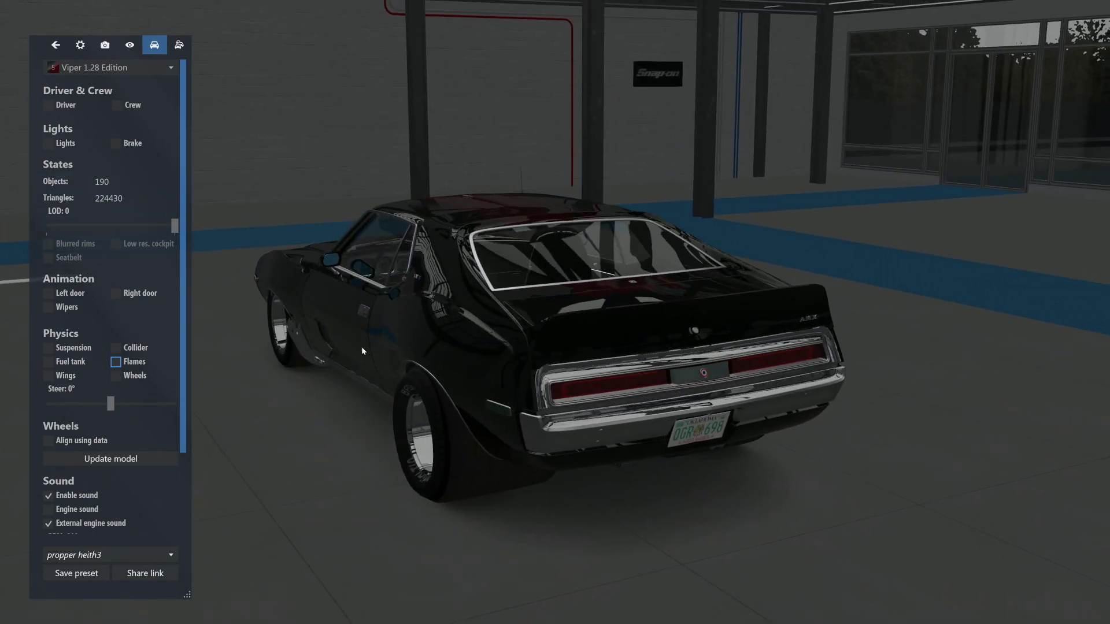
drag(361, 346, 692, 345)
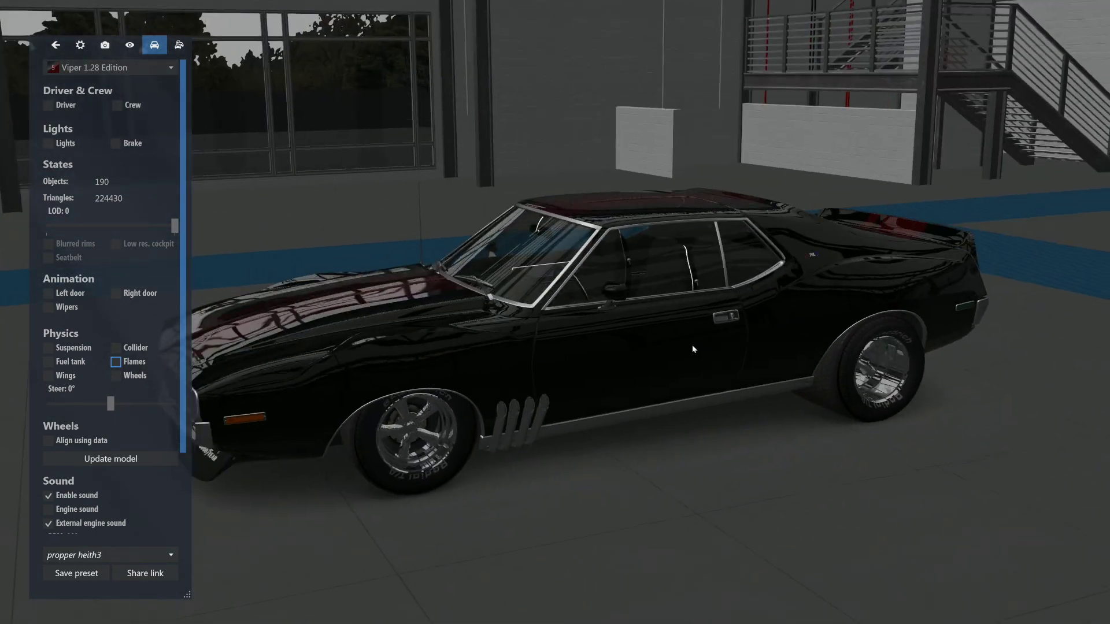
mouse_move(587, 366)
mouse_down()
mouse_move(534, 369)
mouse_move(581, 348)
mouse_up()
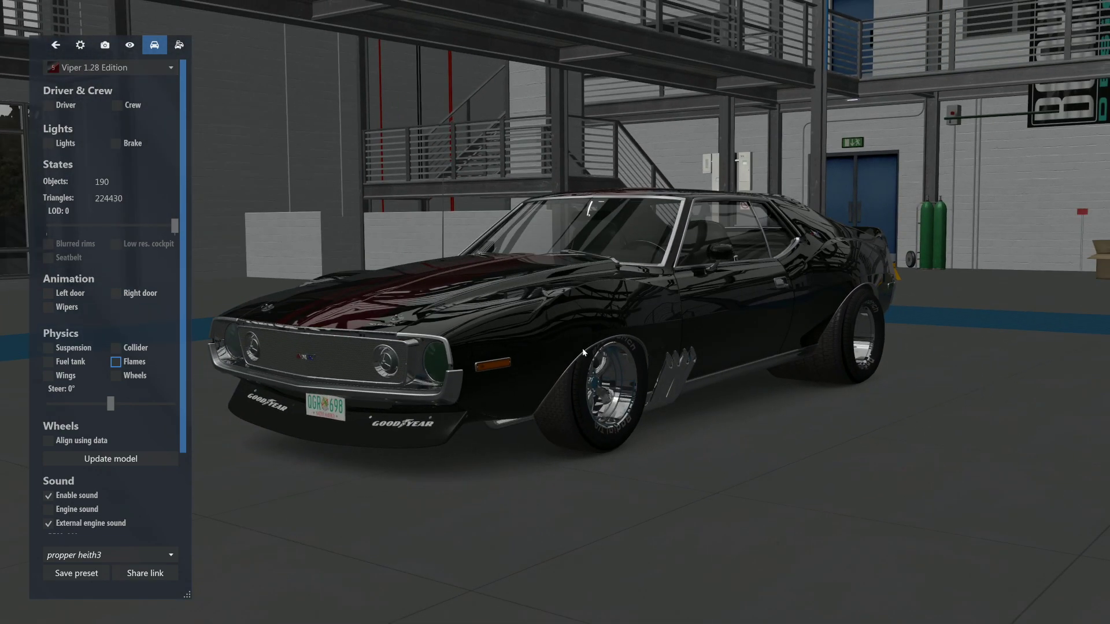
drag(501, 365, 543, 344)
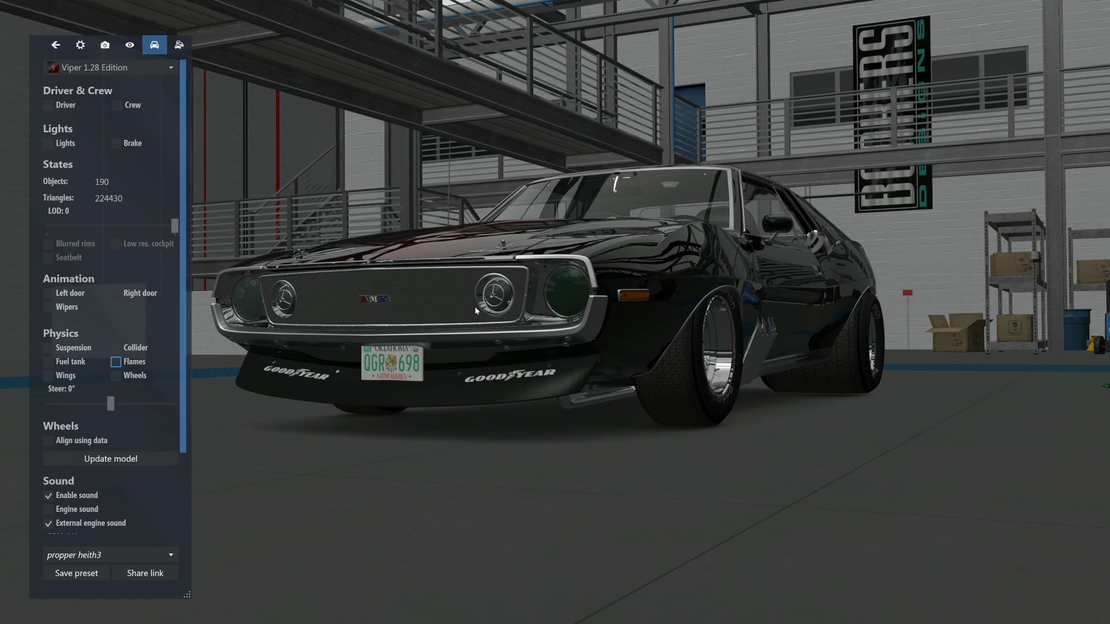
Test the headlights on and off, orbit around the car, then exit the showroom
click(48, 144)
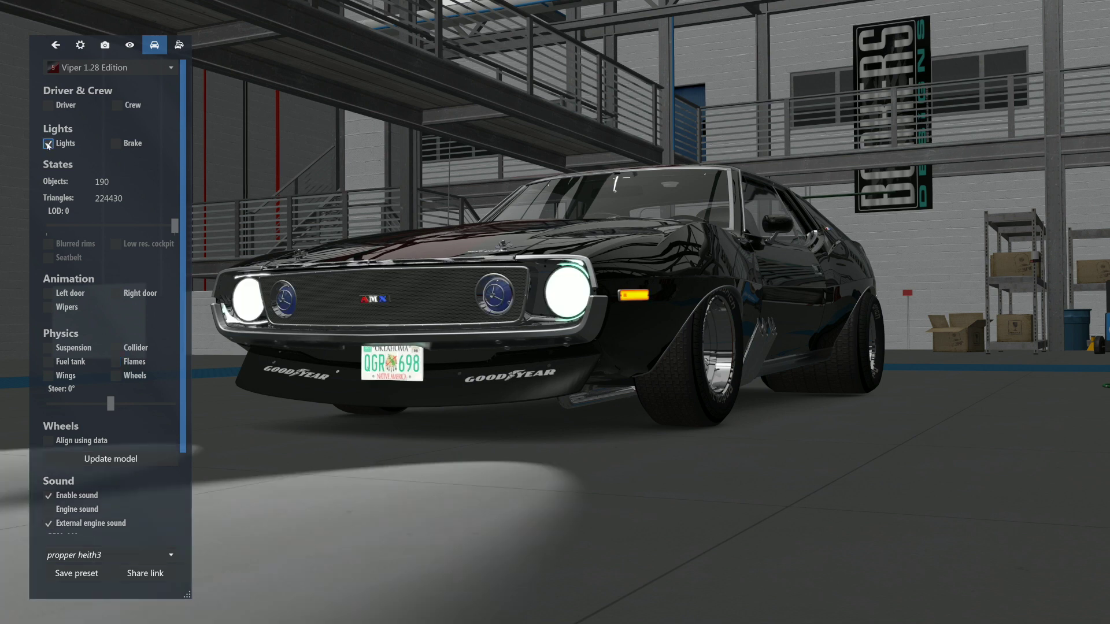
click(48, 144)
drag(582, 332, 585, 369)
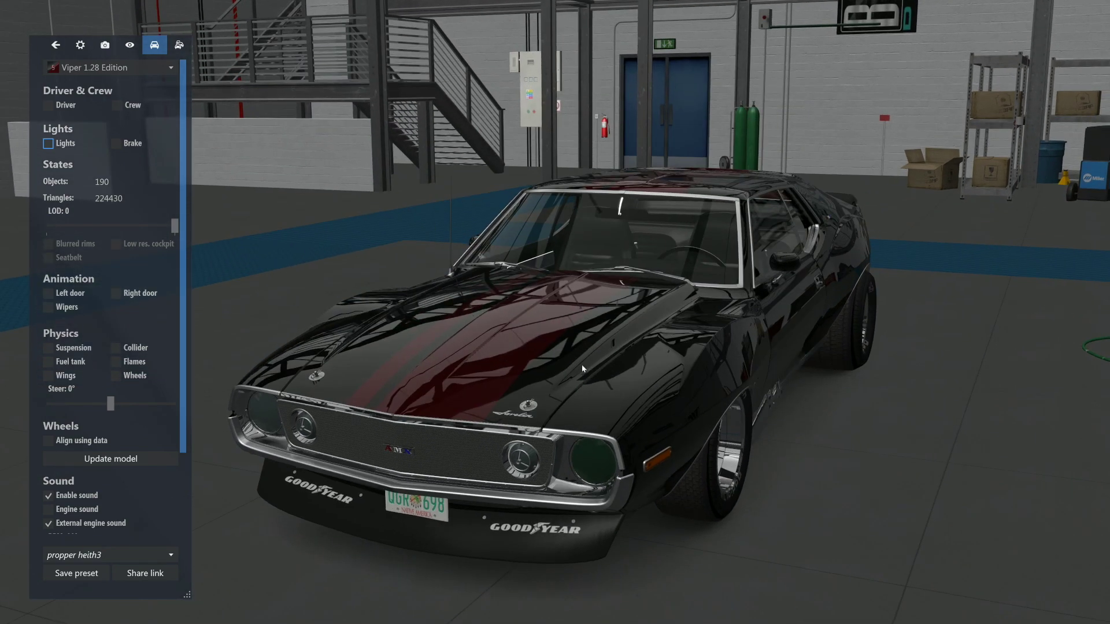
drag(555, 344, 686, 358)
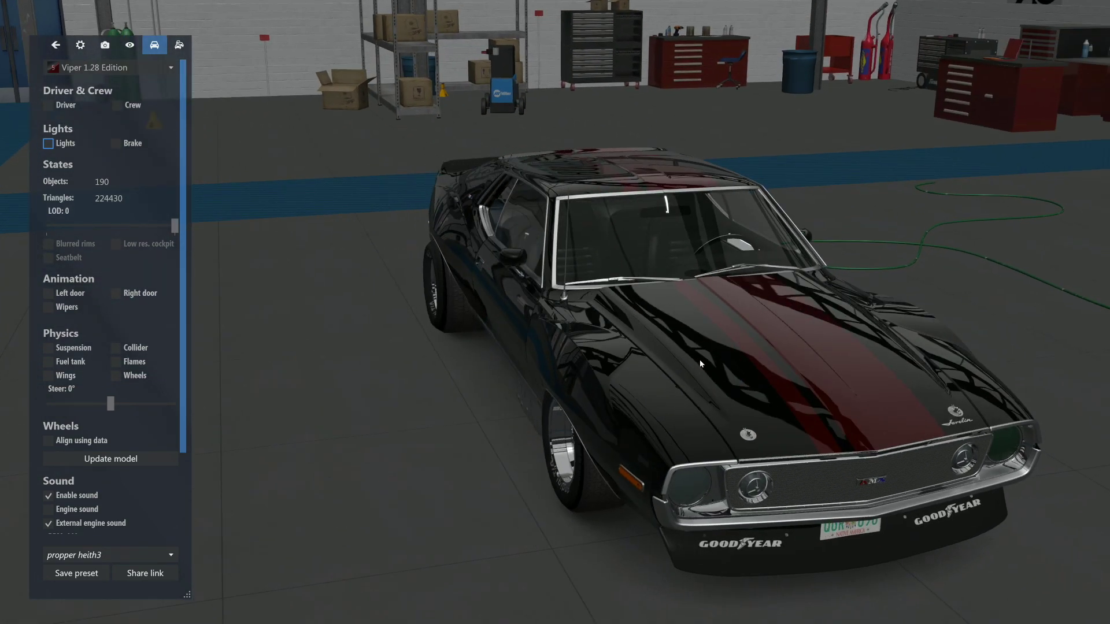
drag(500, 333, 578, 339)
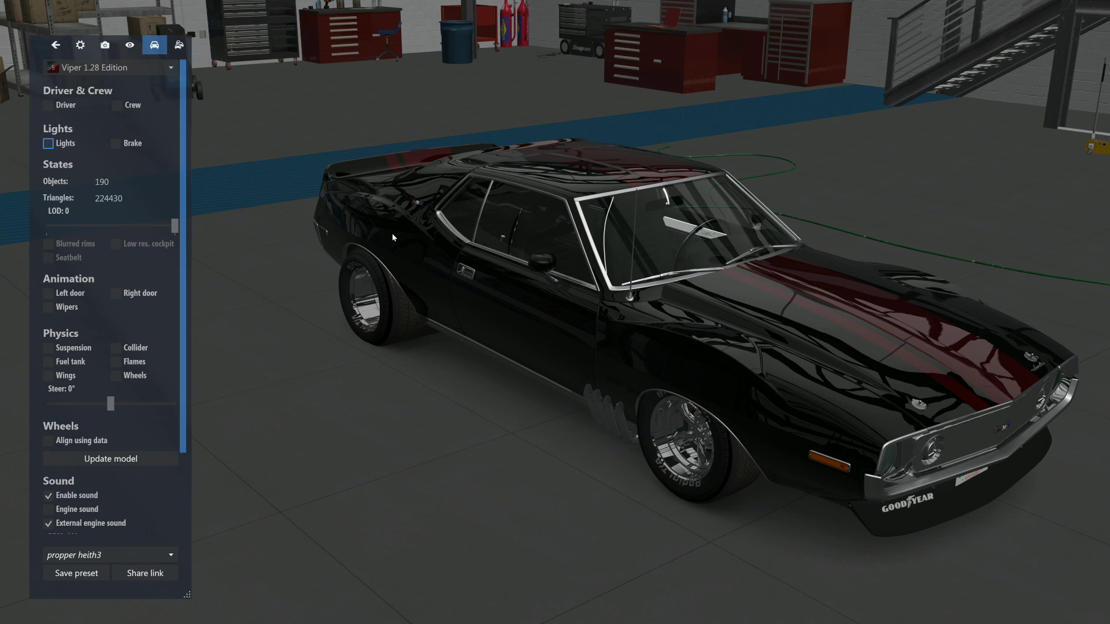
drag(397, 247, 467, 293)
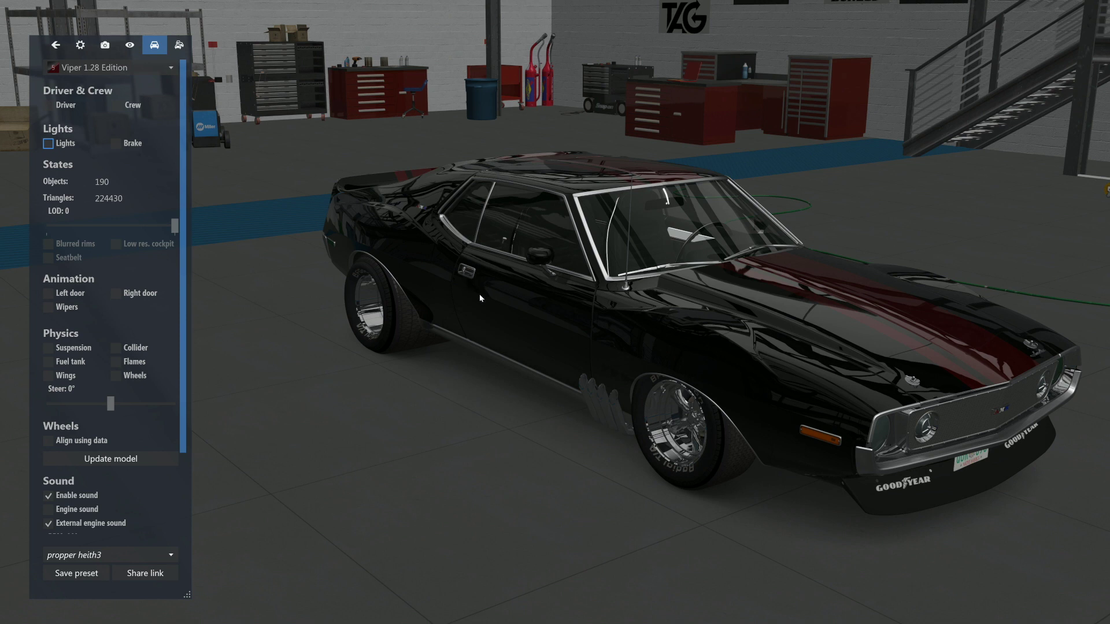
key(Escape)
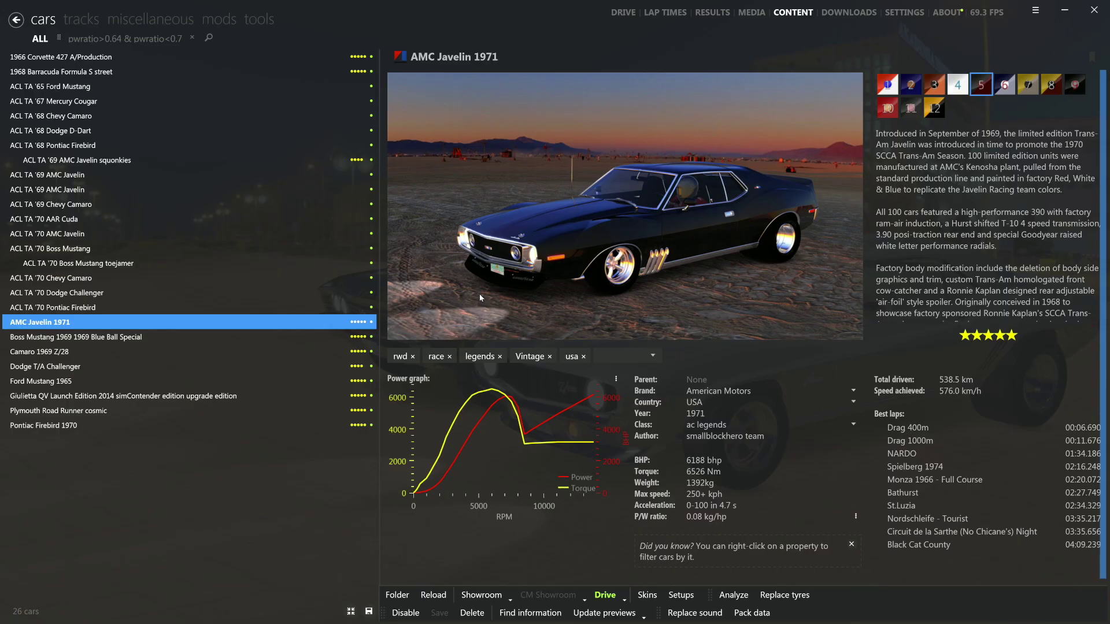
Minimise Content Manager and browse Explorer to the Documents > Content_Manager folder
click(1056, 16)
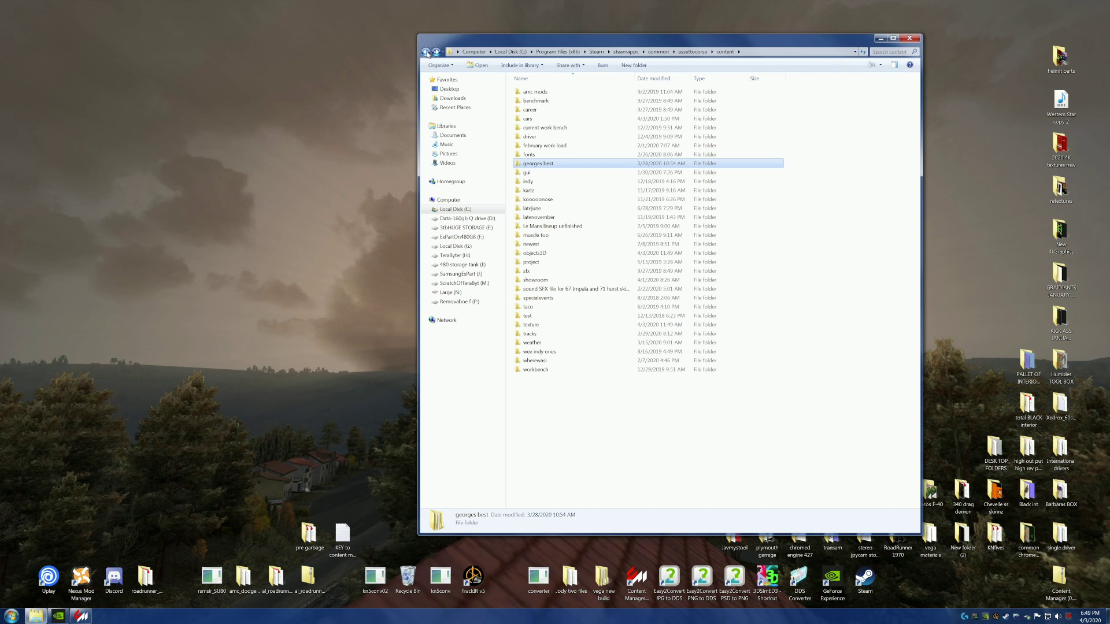
click(425, 52)
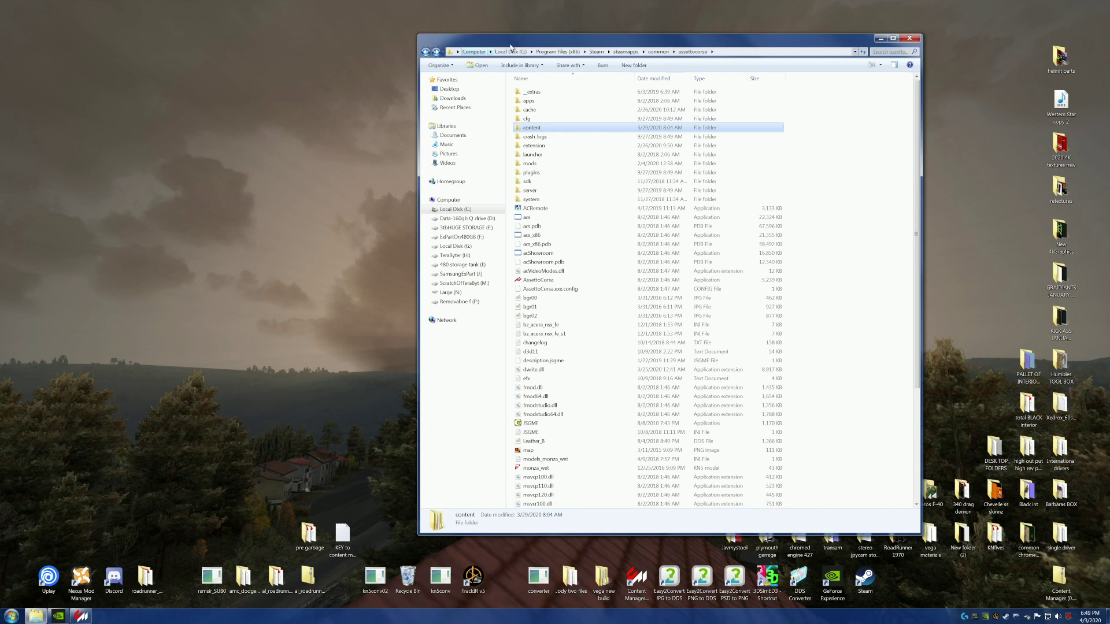
drag(516, 42, 342, 40)
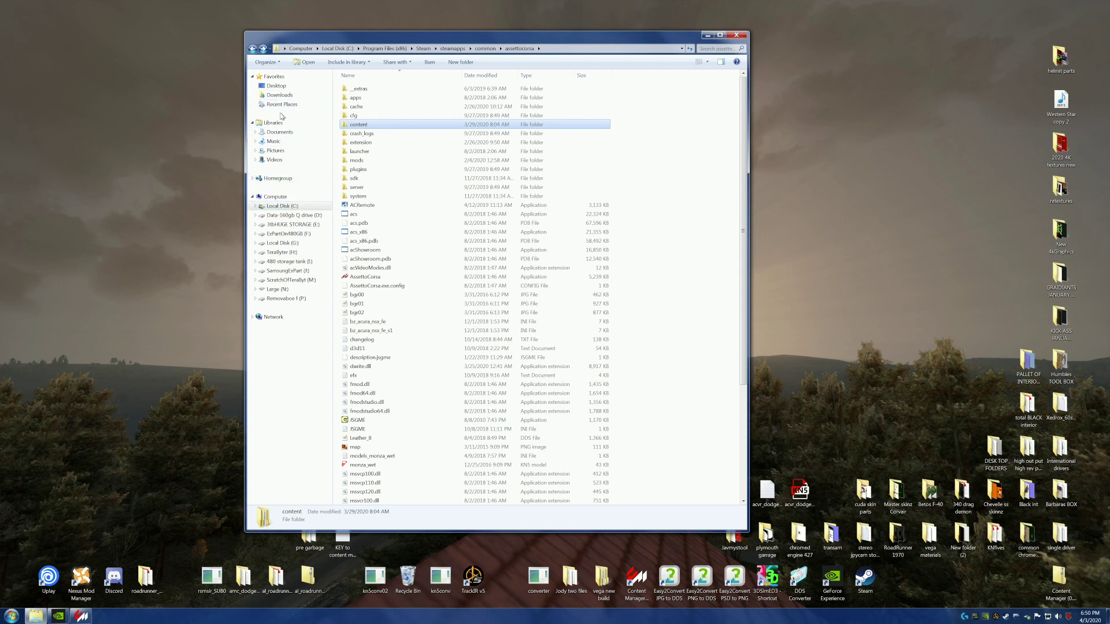
click(282, 133)
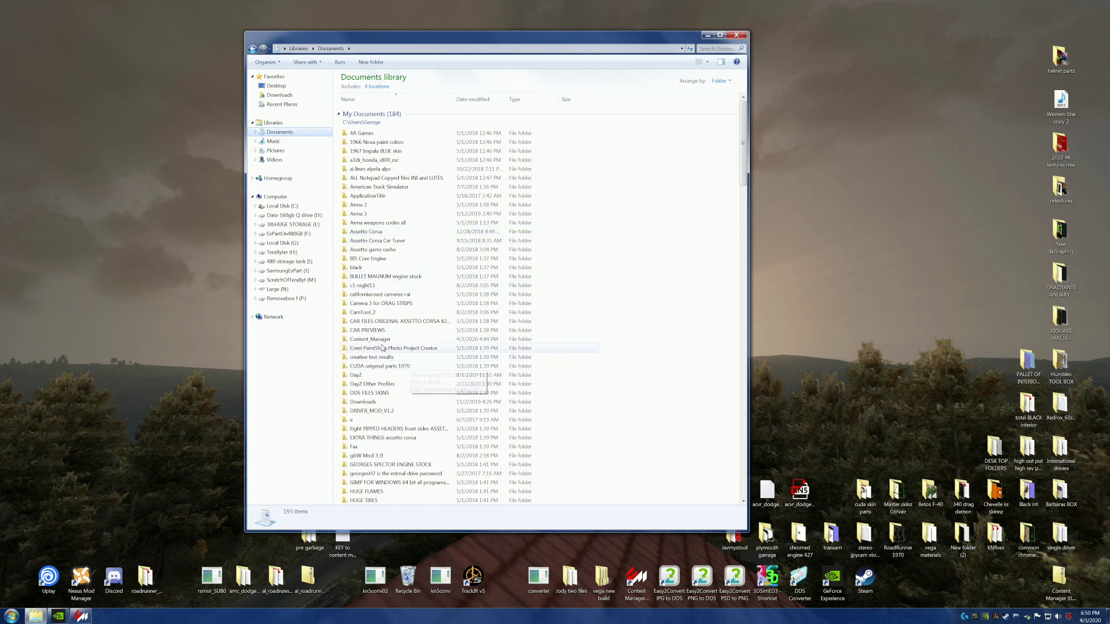
double_click(380, 340)
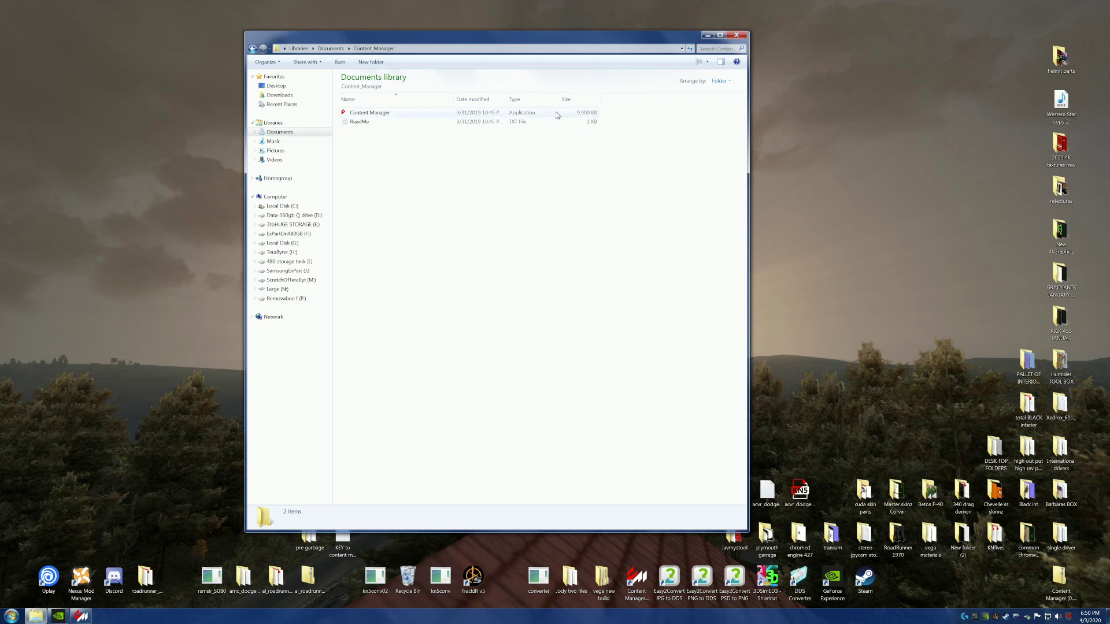
Open Large (N:) > The Old And Great CONTENT MANAGER > the newer Shaders Light Patch folder
click(291, 291)
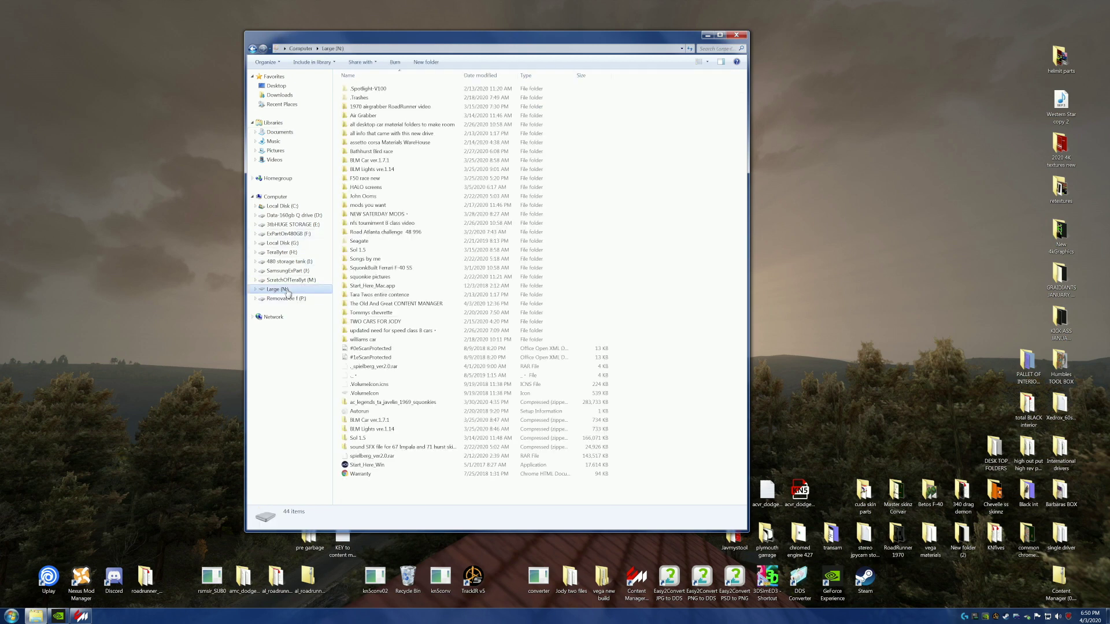
click(367, 307)
double_click(368, 307)
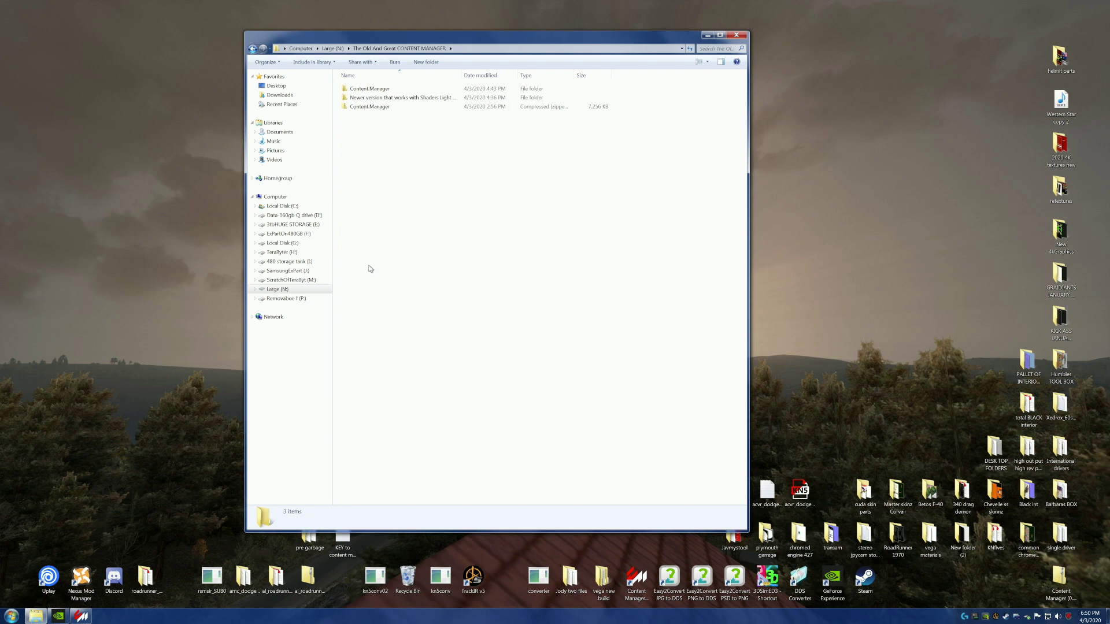
double_click(364, 98)
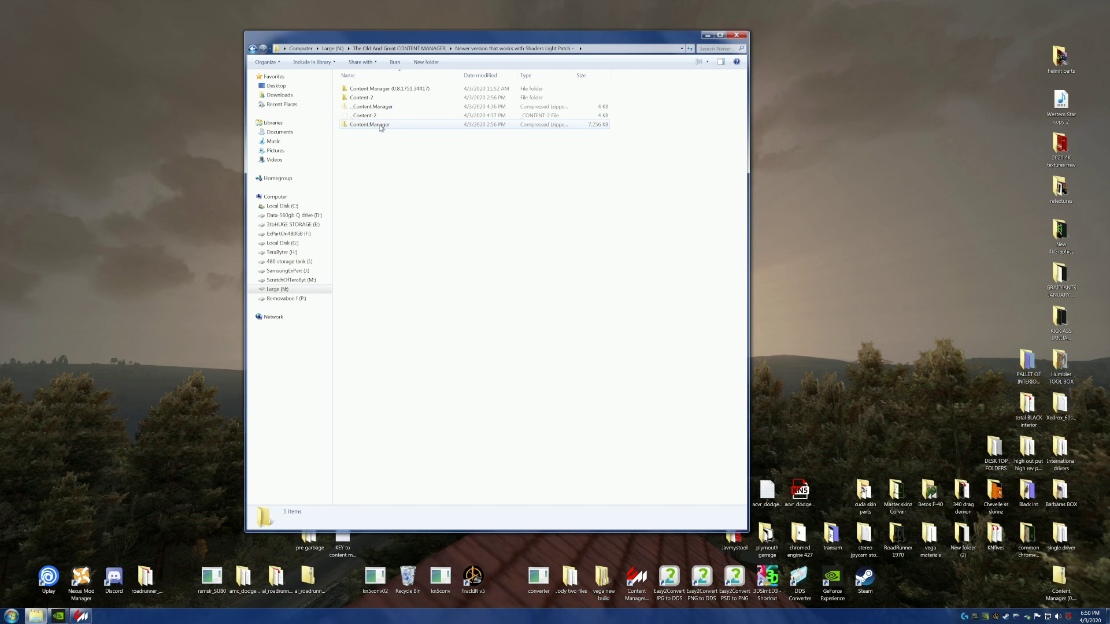
Go back up to the Large (N:) listing and minimise Explorer
click(254, 49)
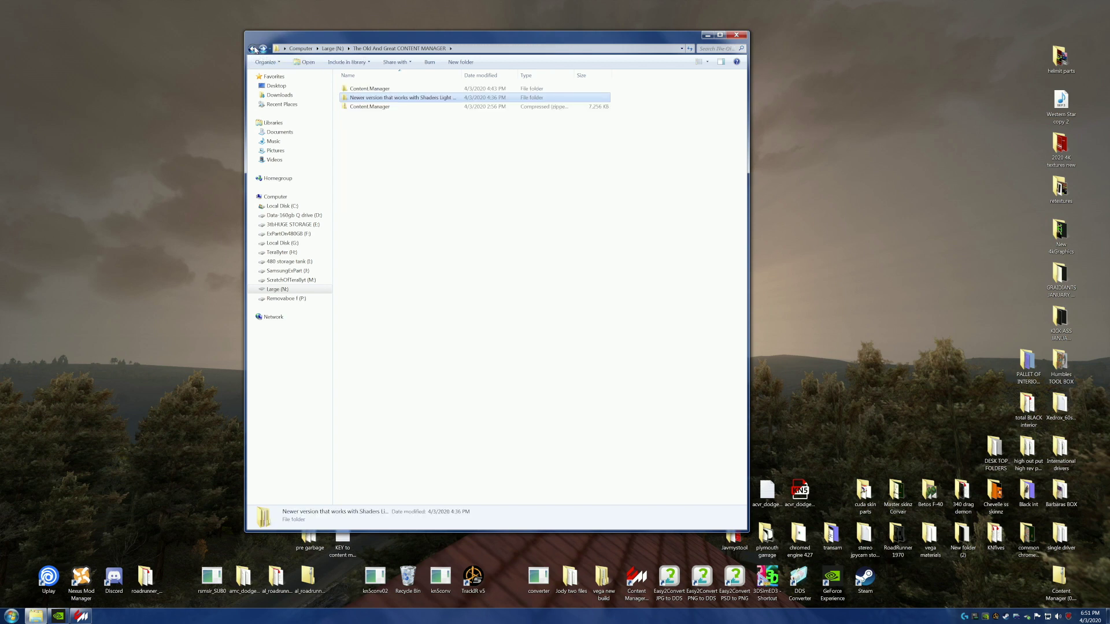
click(254, 49)
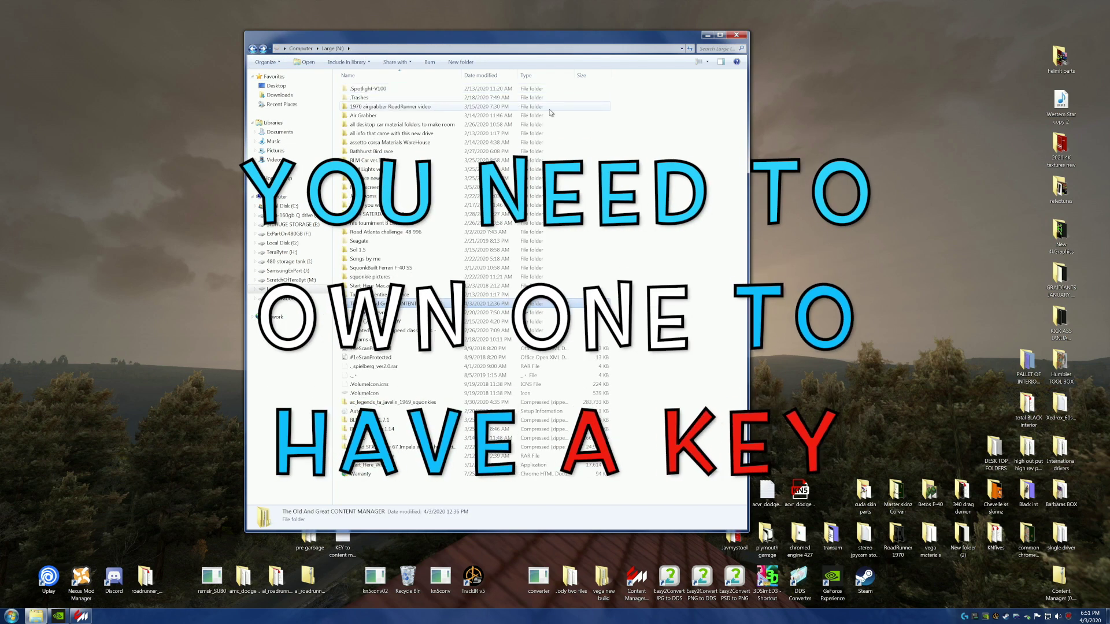
click(706, 36)
Restore Content Manager and view Settings > Assetto Corsa to see the activated apps
click(81, 616)
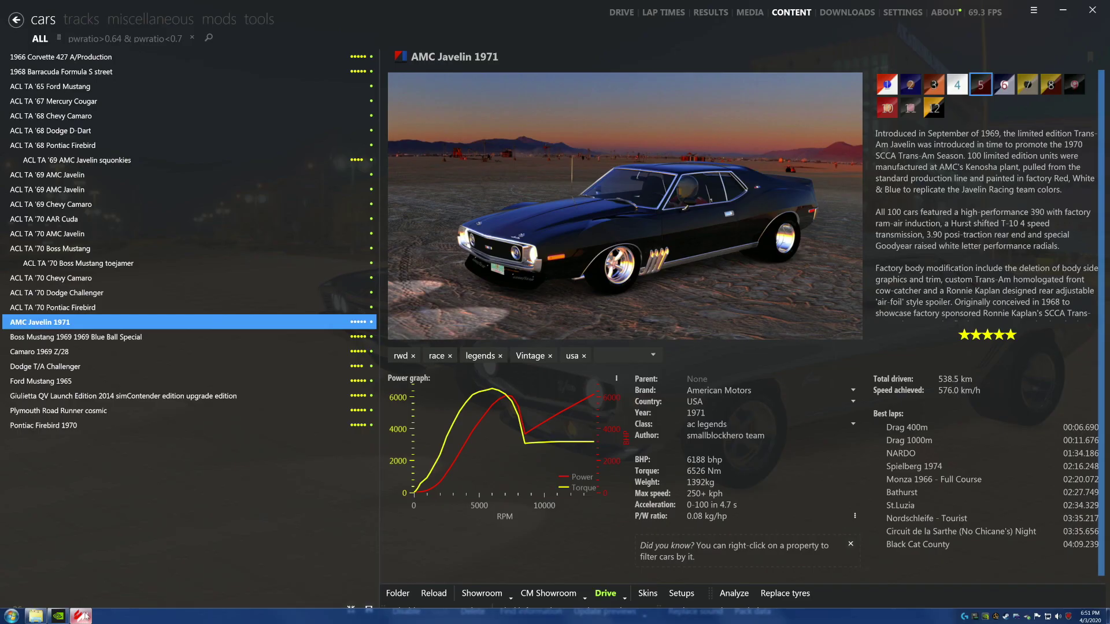
click(899, 14)
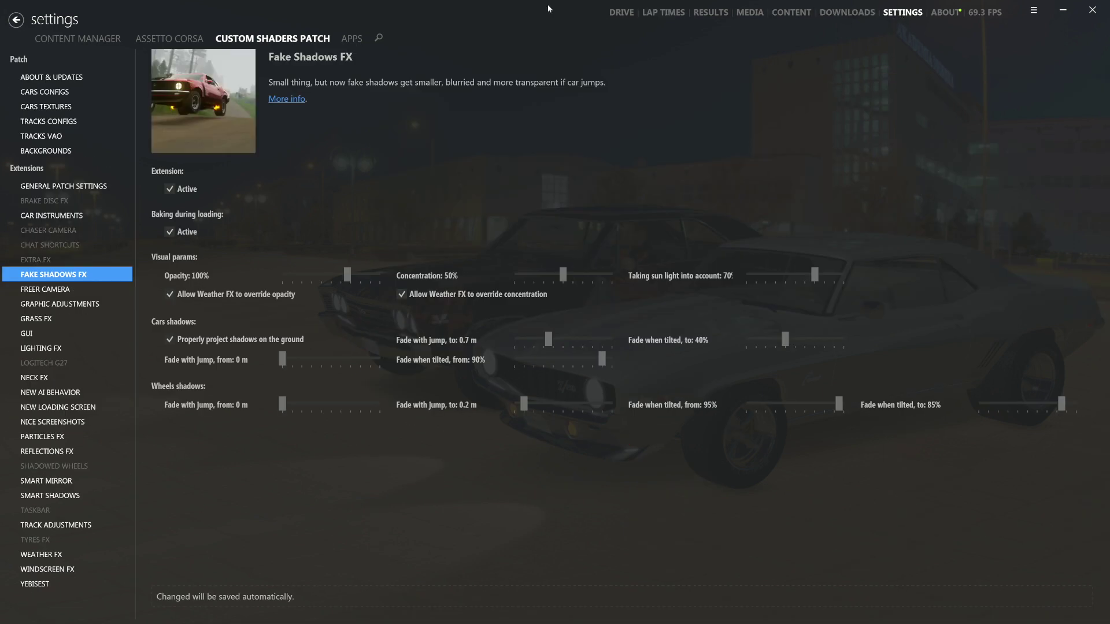
click(182, 37)
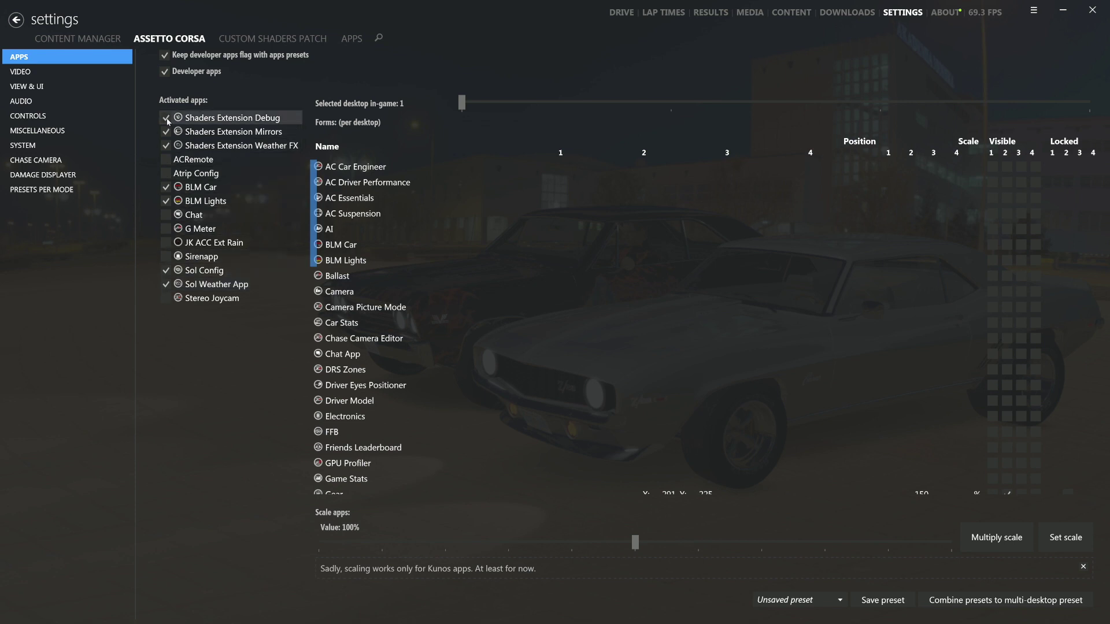
mouse_move(188, 286)
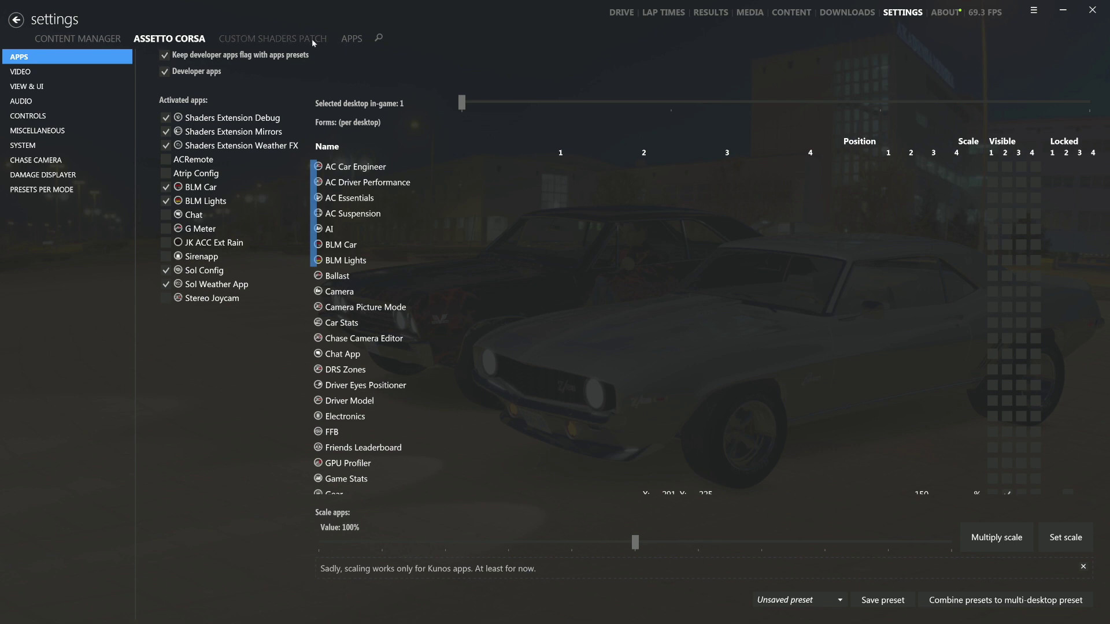
Browse the Sol Config and Sol Weather App settings, then Content Manager's General page
click(347, 39)
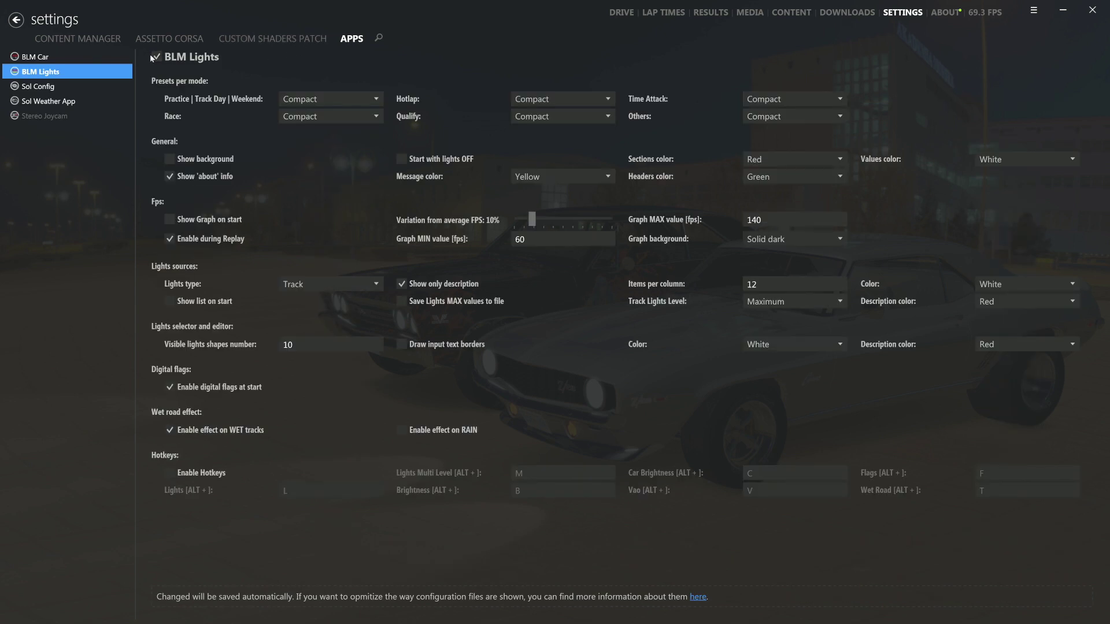
click(50, 87)
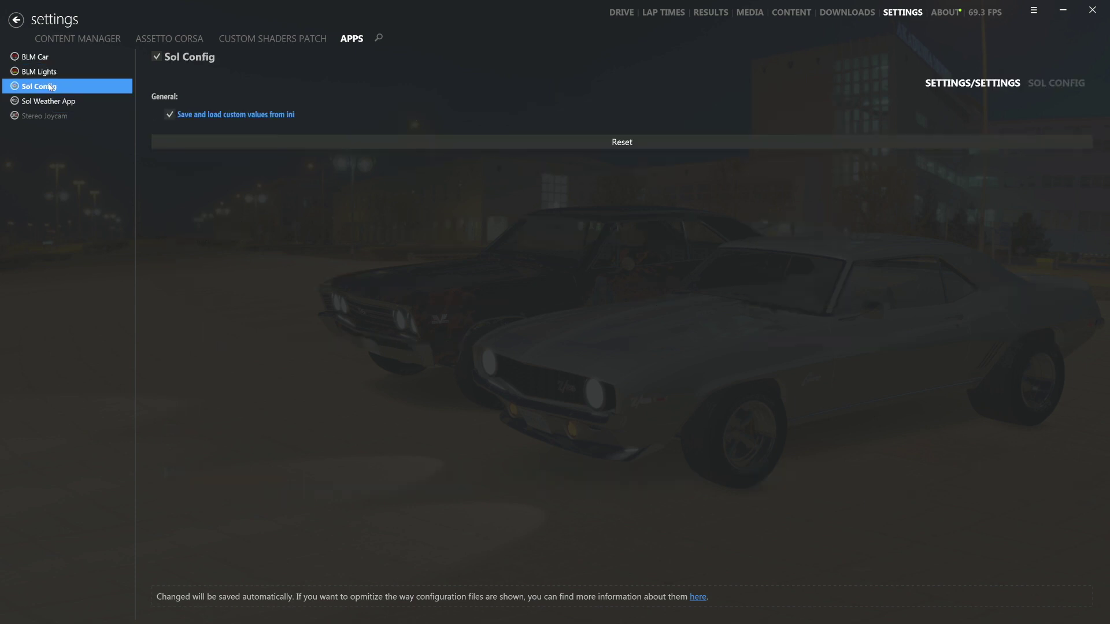
click(50, 103)
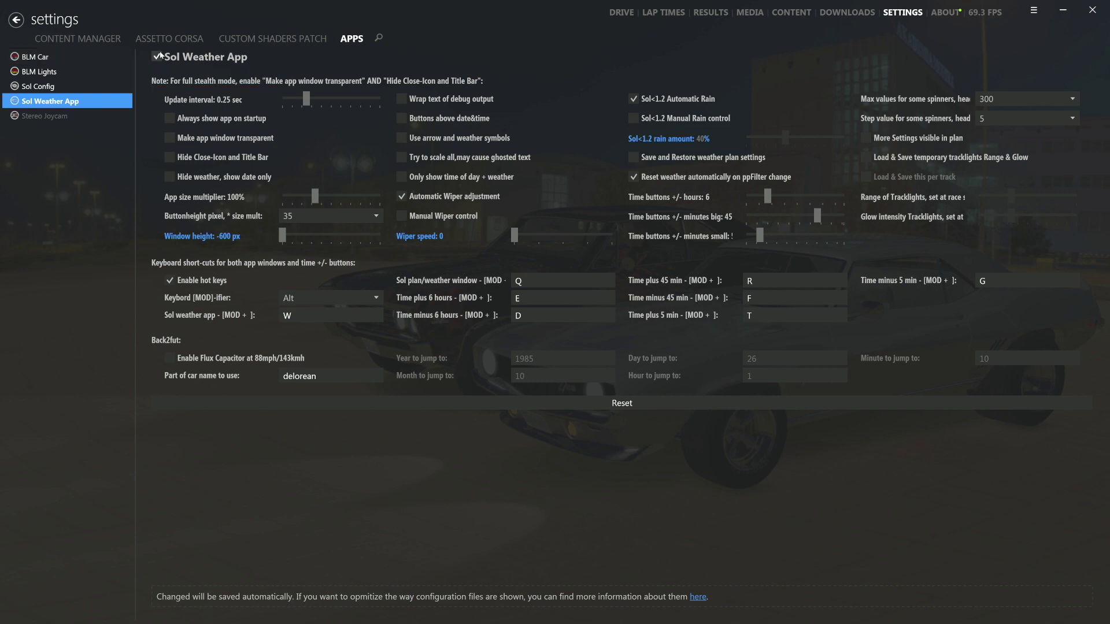
click(105, 39)
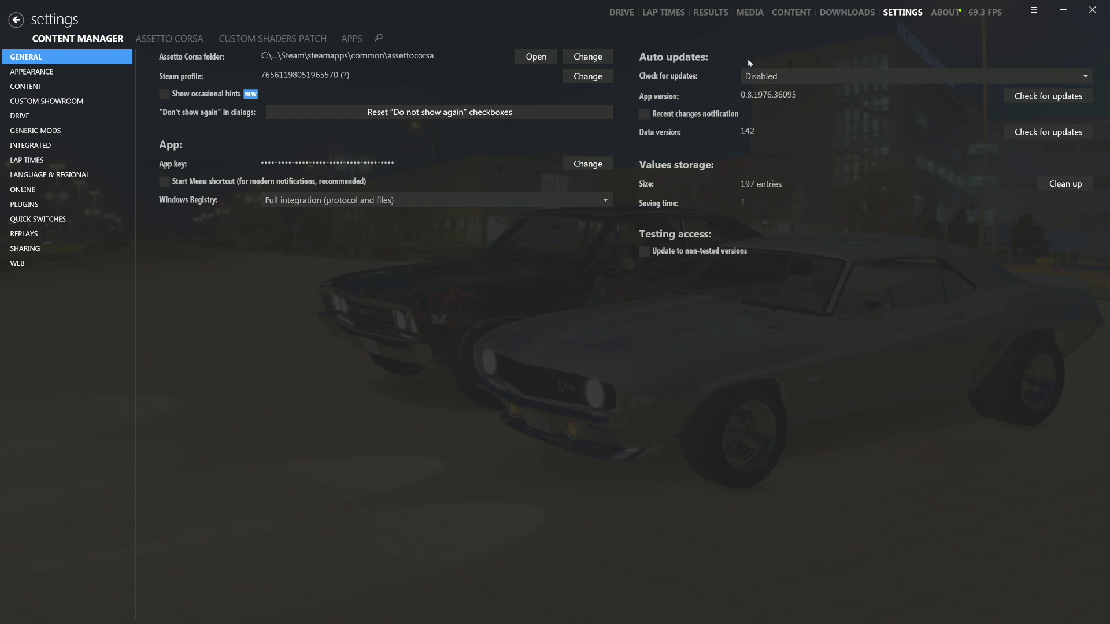
Close the Content Manager window
click(1090, 11)
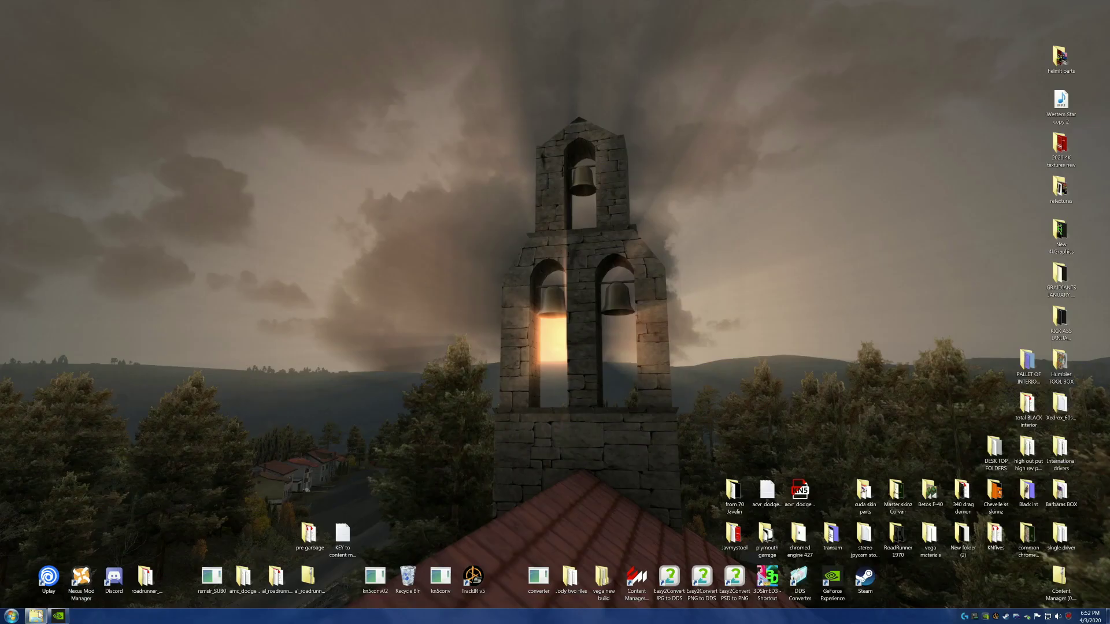
click(35, 615)
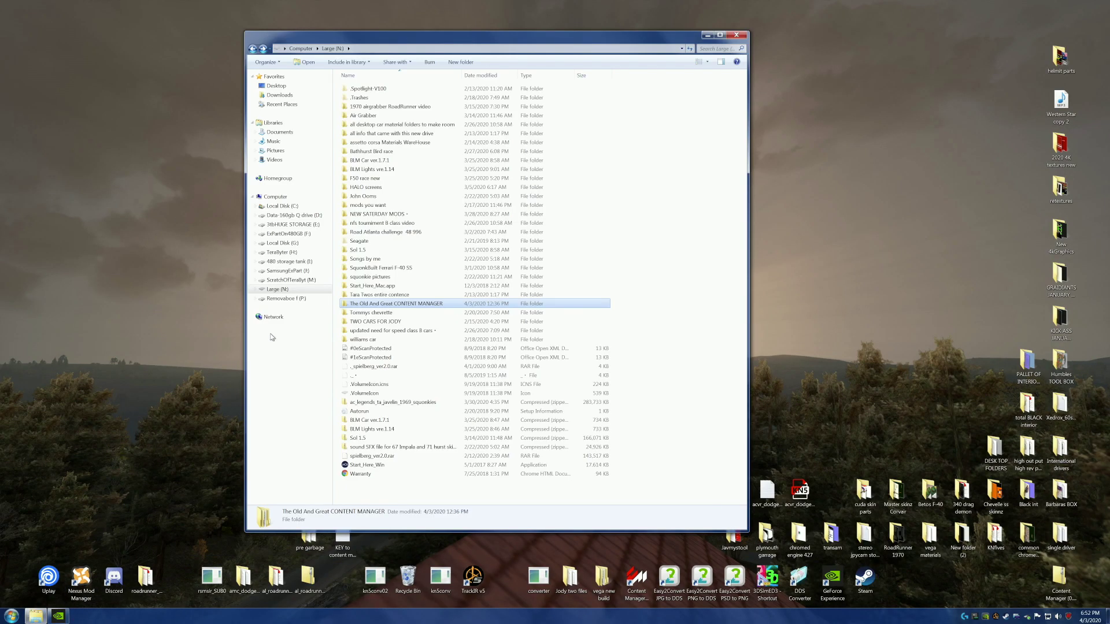
click(283, 132)
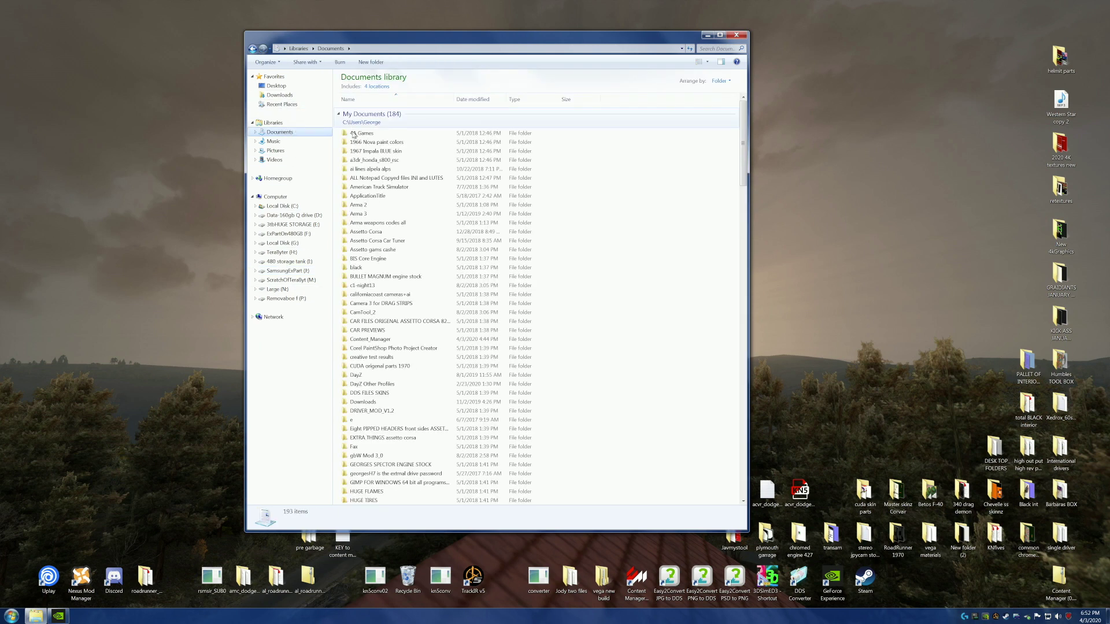
double_click(379, 340)
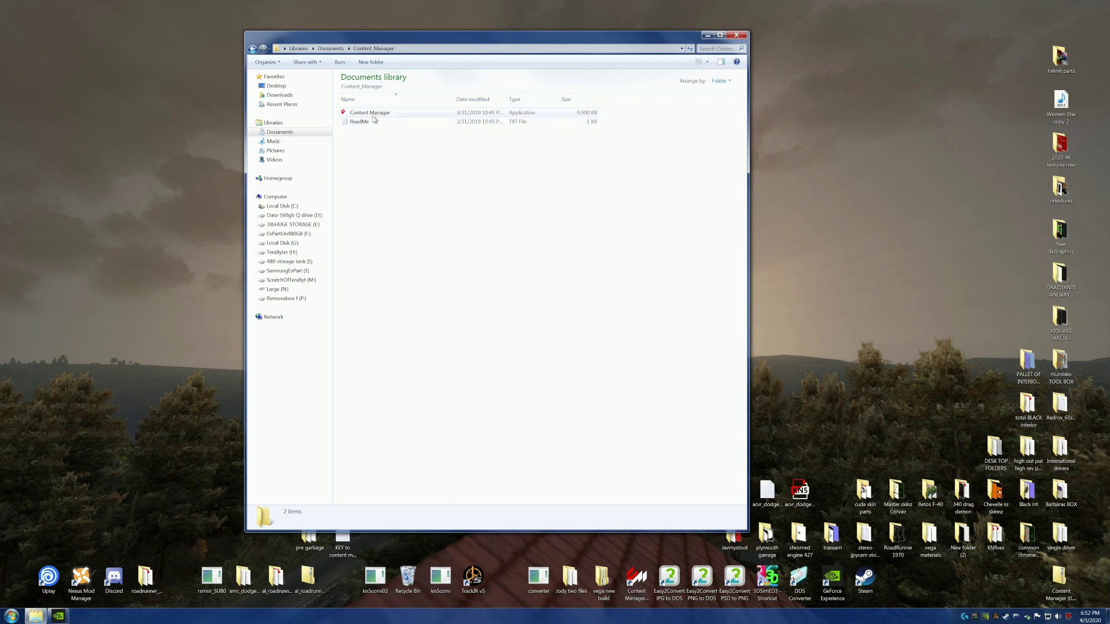
click(253, 49)
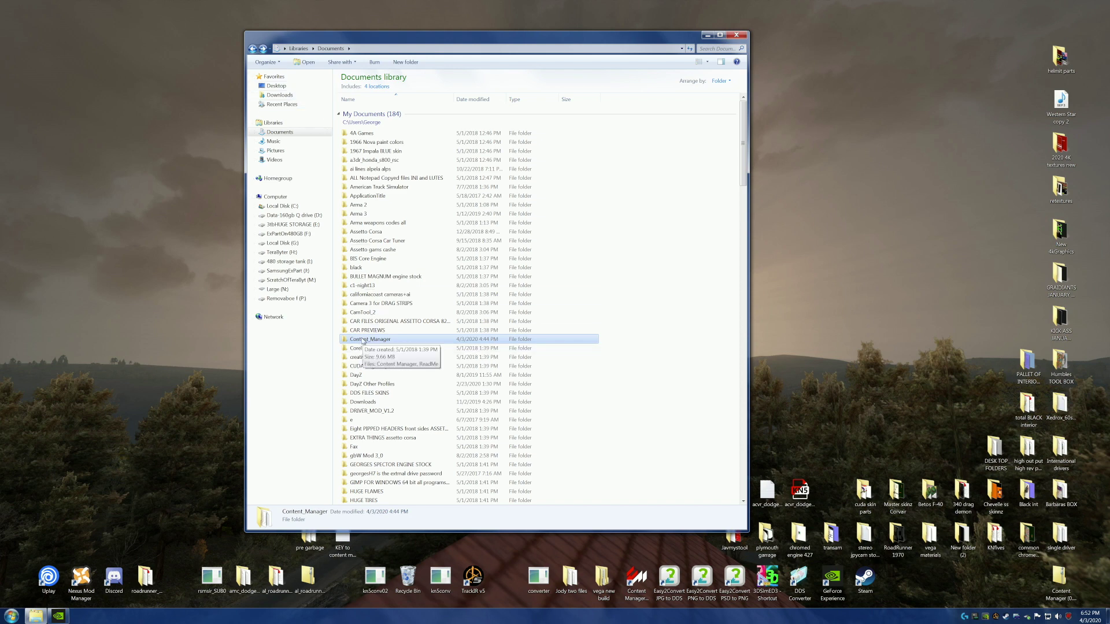
drag(496, 41, 371, 32)
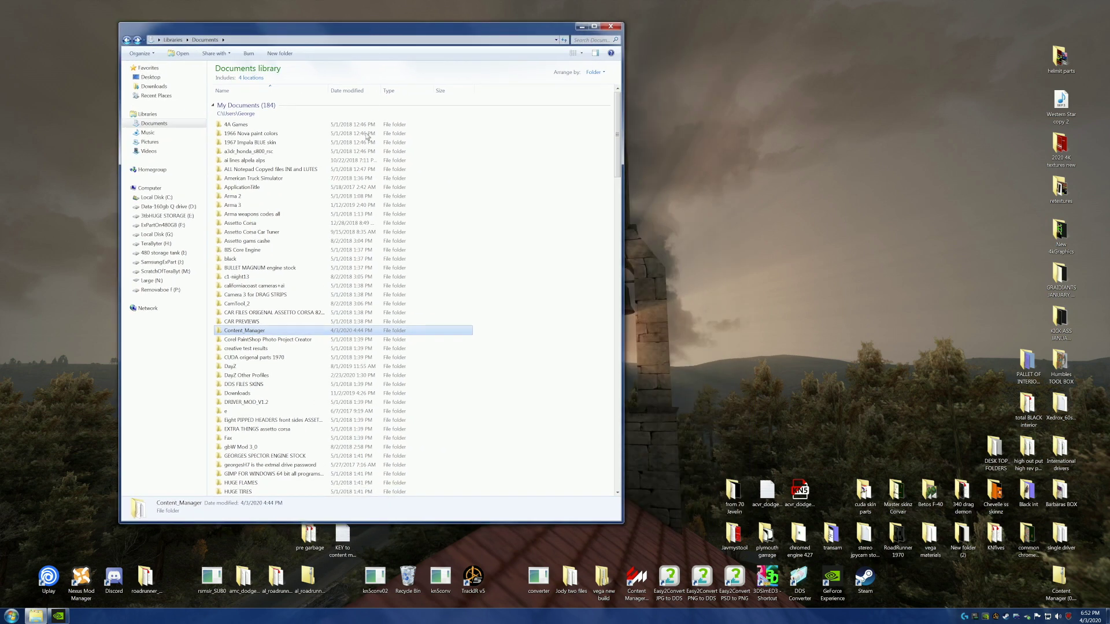
double_click(264, 331)
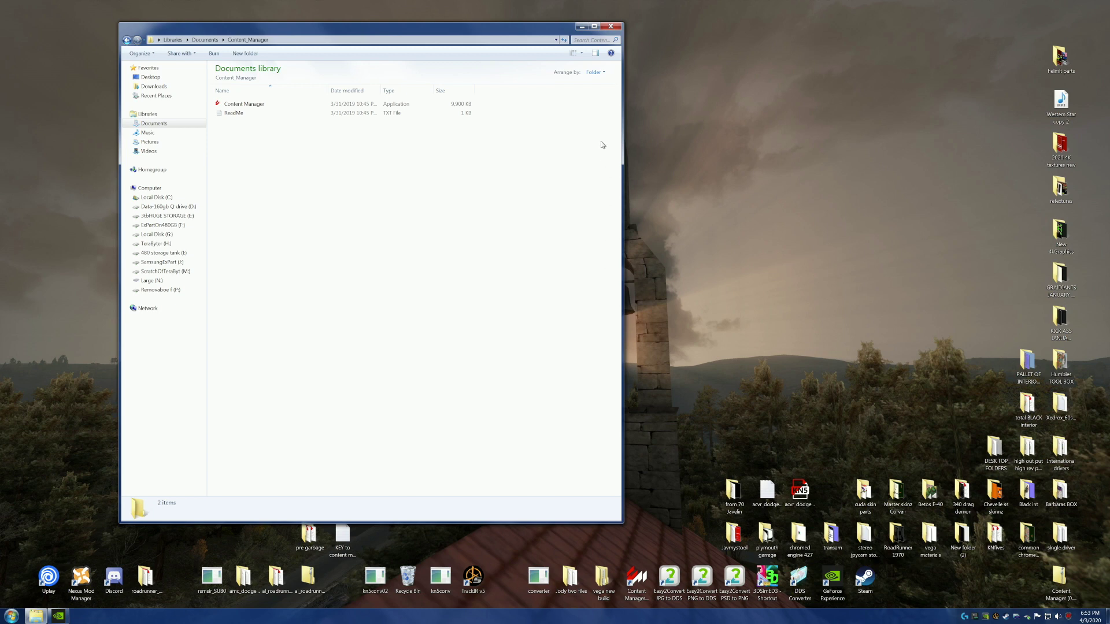
Relaunch Content Manager, check Apps and Custom Shaders Patch settings, then open the AMC Javelin 1971
click(610, 26)
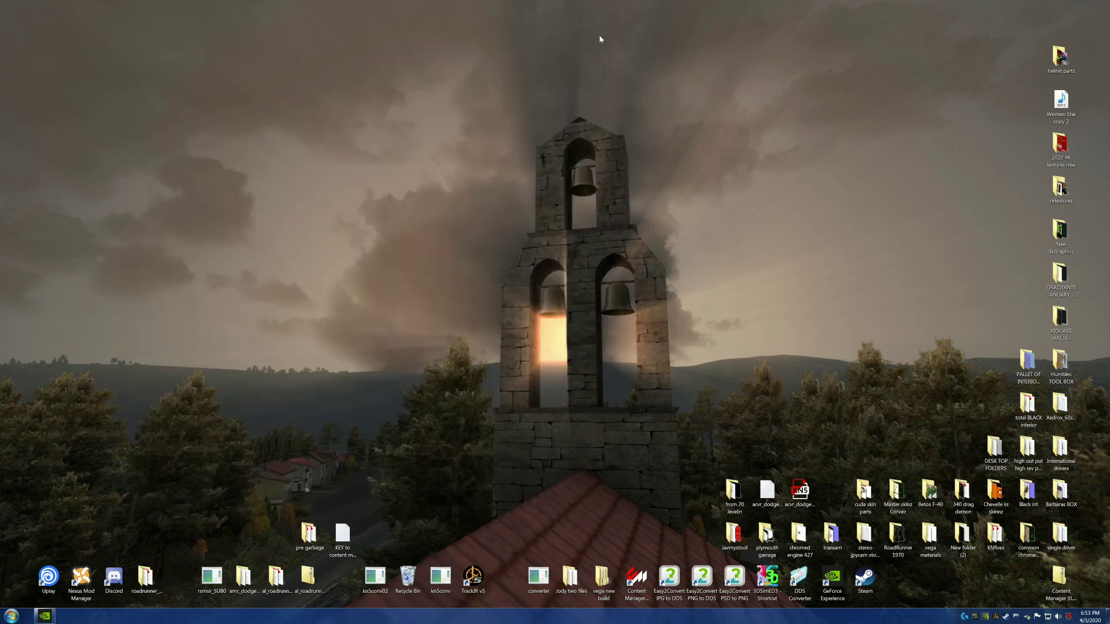
click(637, 578)
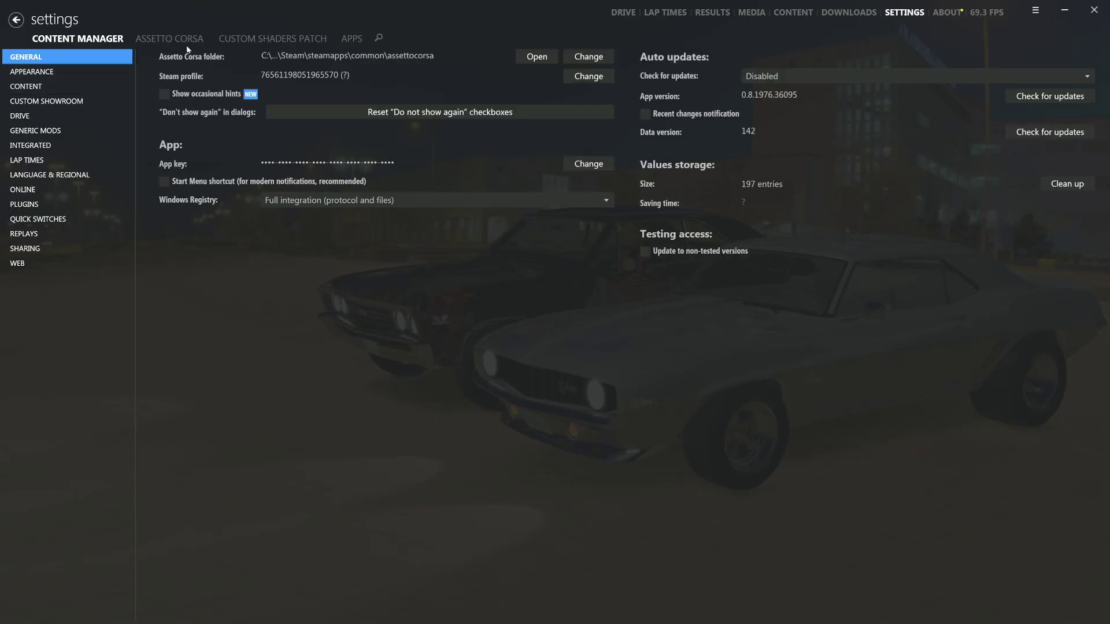
click(350, 39)
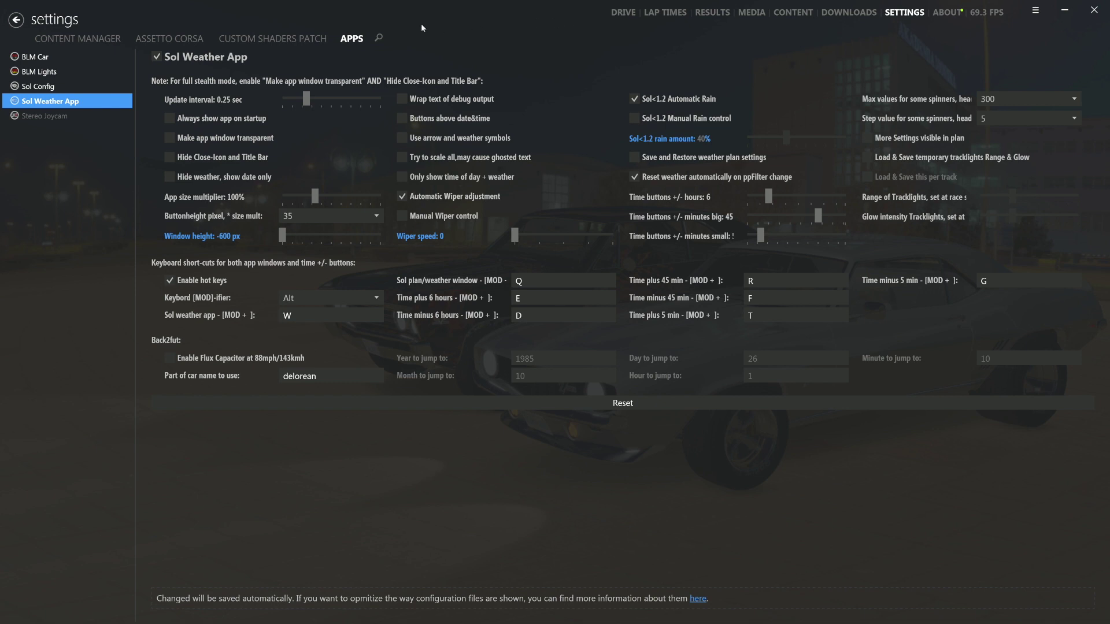
click(296, 38)
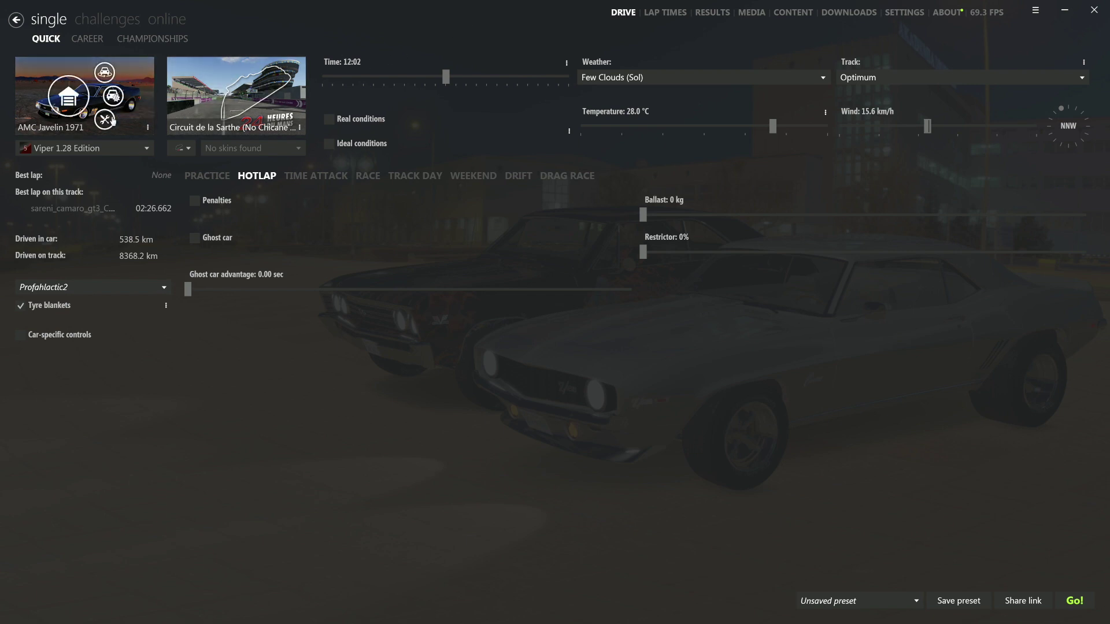
click(110, 119)
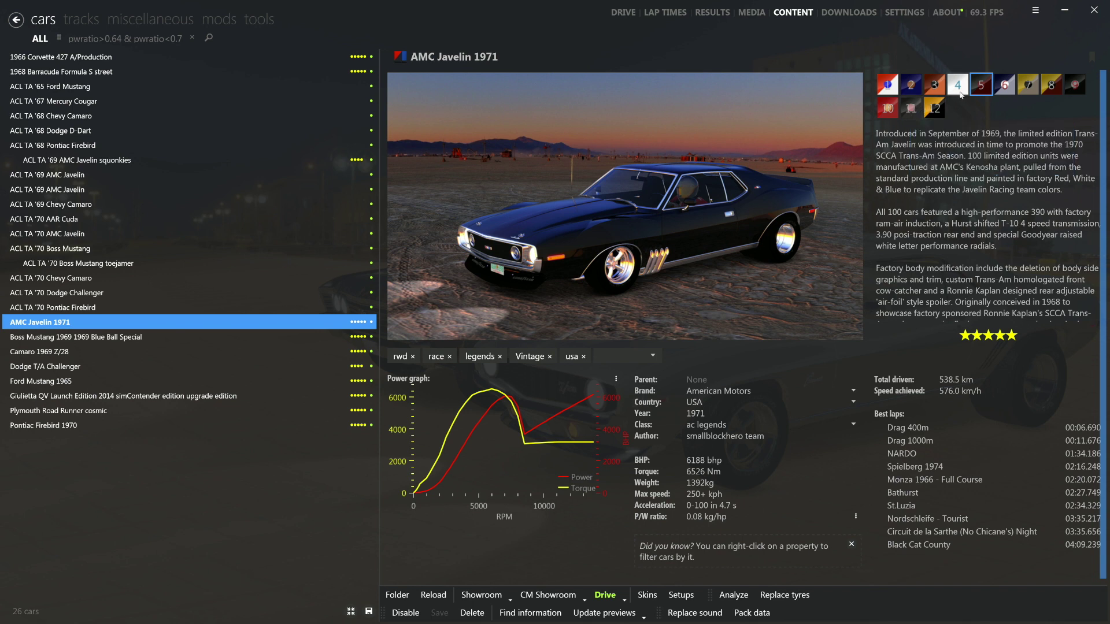
Pick the yellow #68 livery (skin 7) and view the AMC Javelin 1971 in CM Showroom
click(1028, 85)
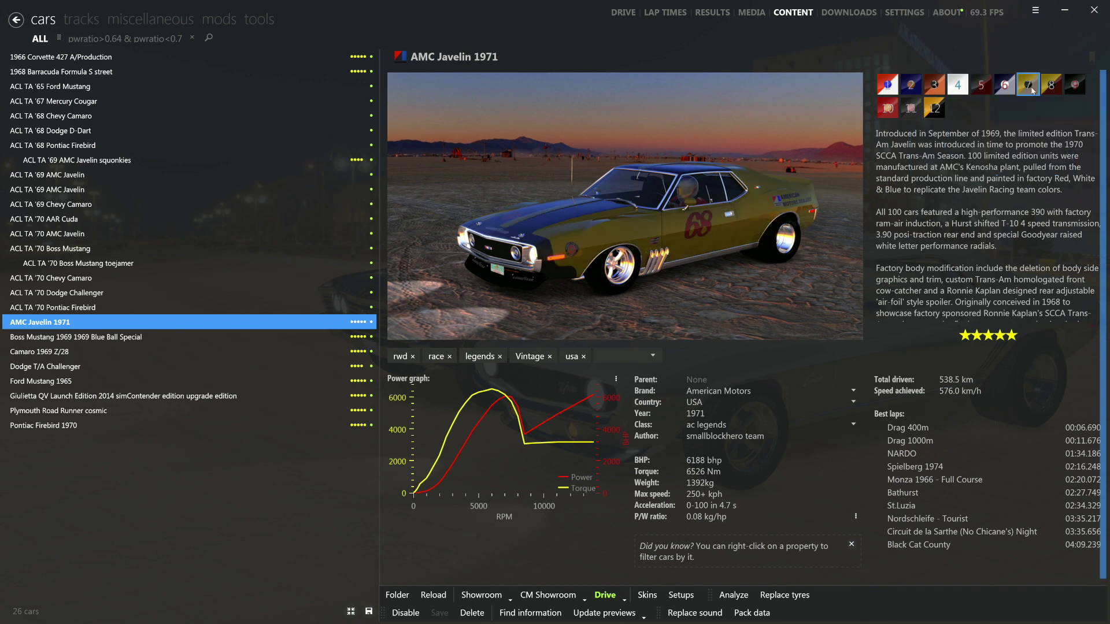
click(570, 596)
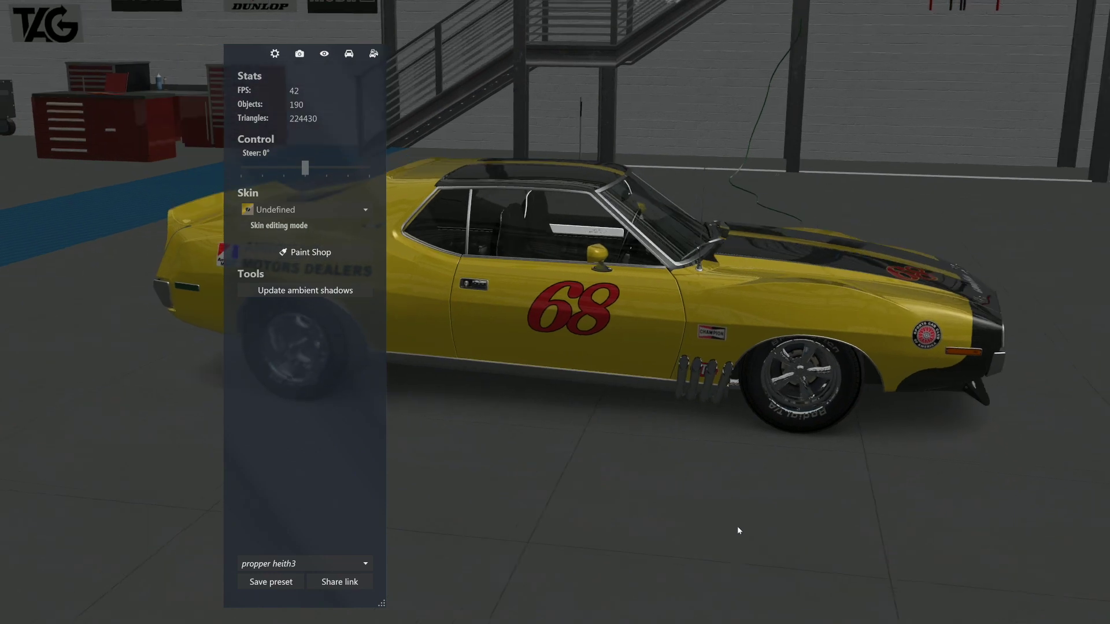
Orbit the showroom camera around the yellow #68 Javelin to view its sides and rear
drag(537, 441, 669, 430)
drag(554, 430, 705, 431)
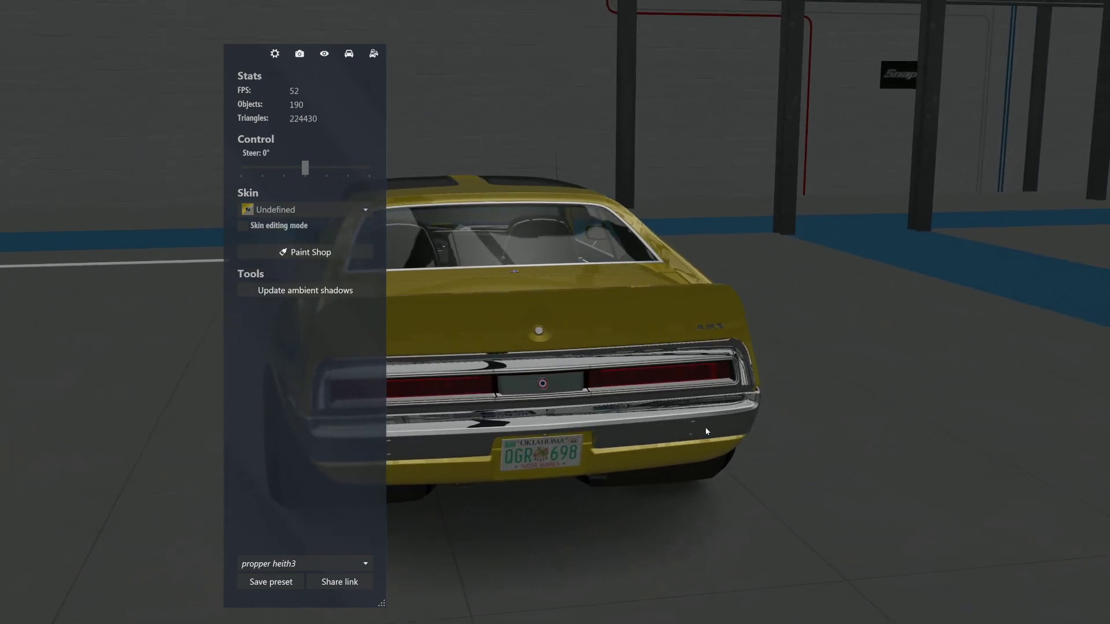
drag(497, 491, 693, 474)
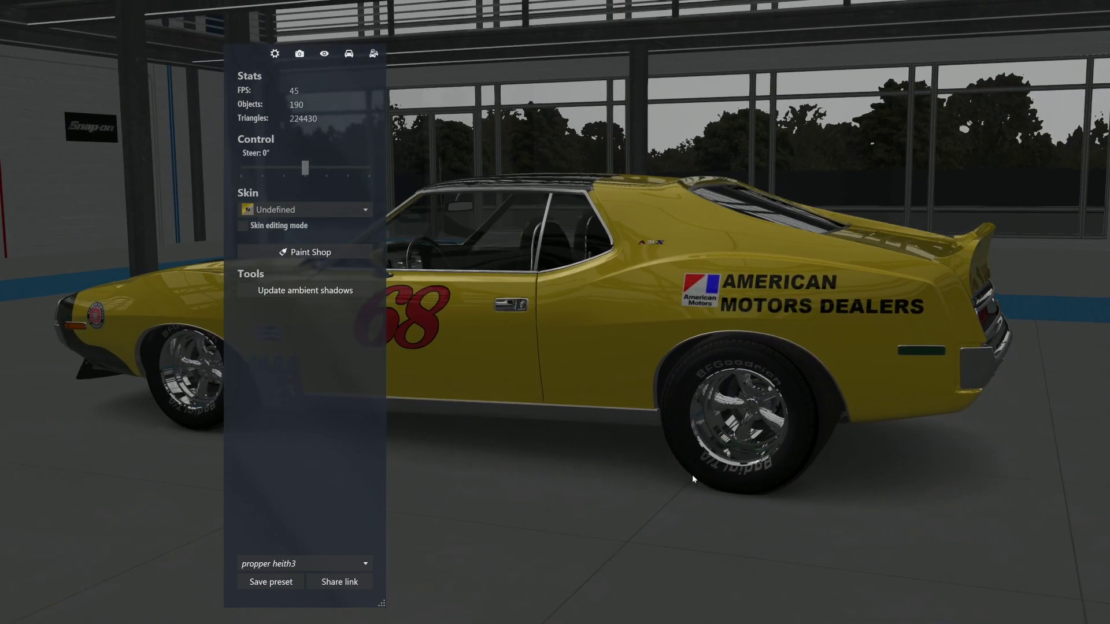
drag(590, 463, 624, 471)
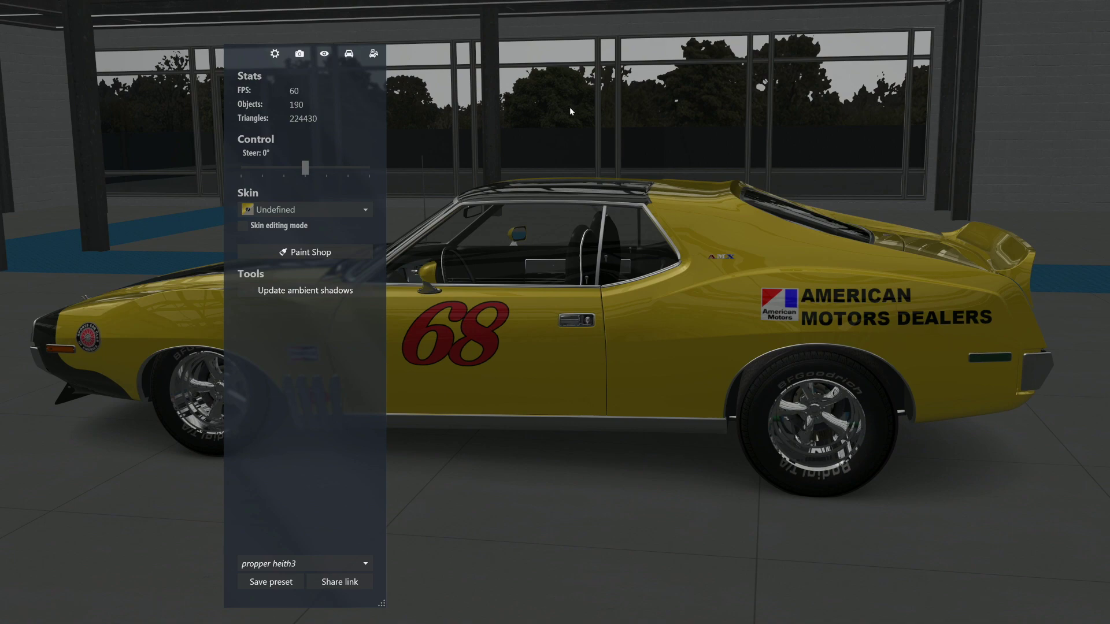
drag(487, 400, 411, 401)
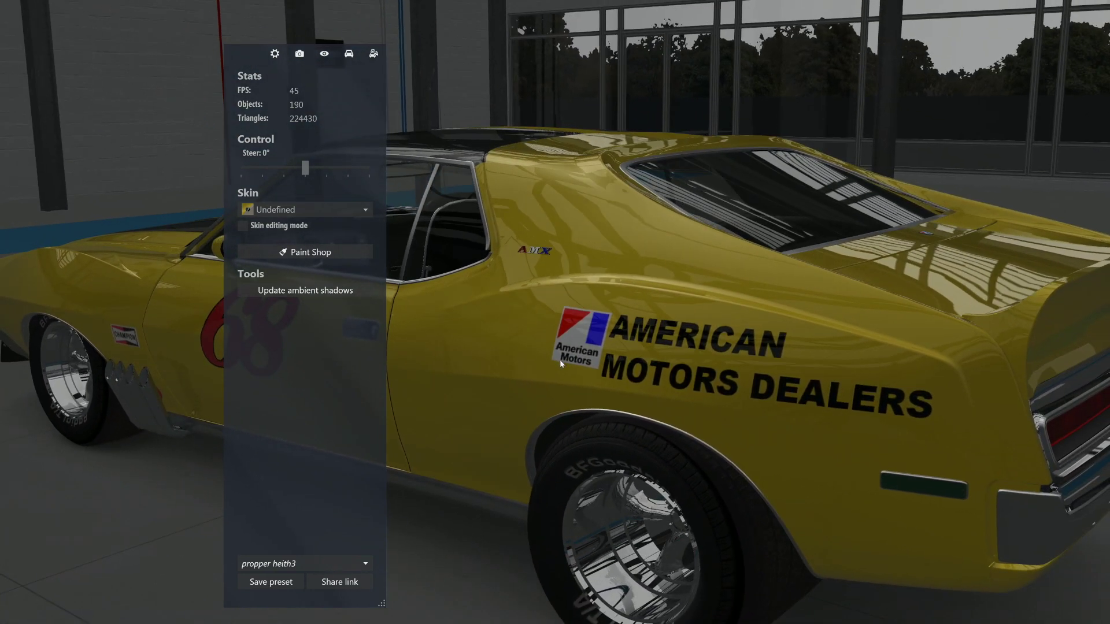
drag(561, 357, 682, 366)
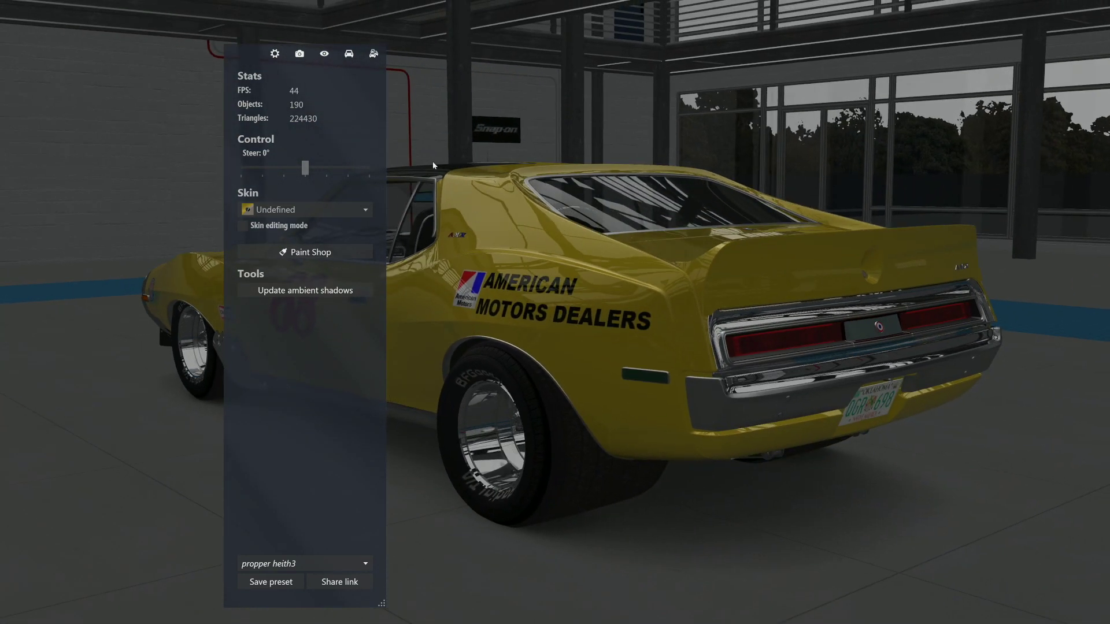
Tick Lights on the car tab, then orbit and zoom in on the driver's door
click(349, 53)
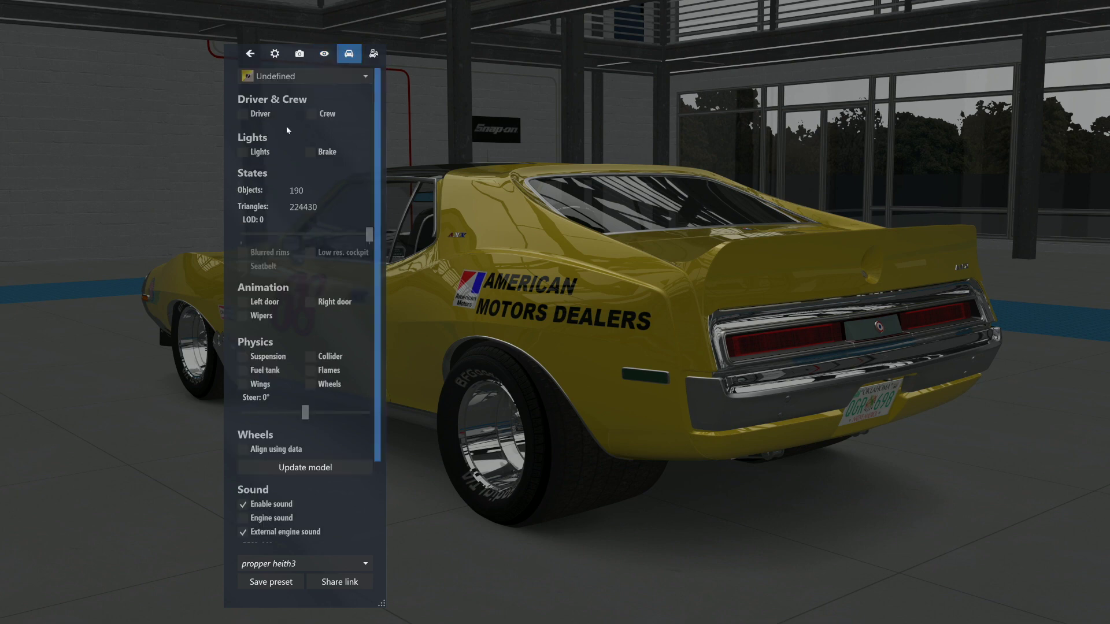
click(242, 151)
drag(504, 262, 831, 300)
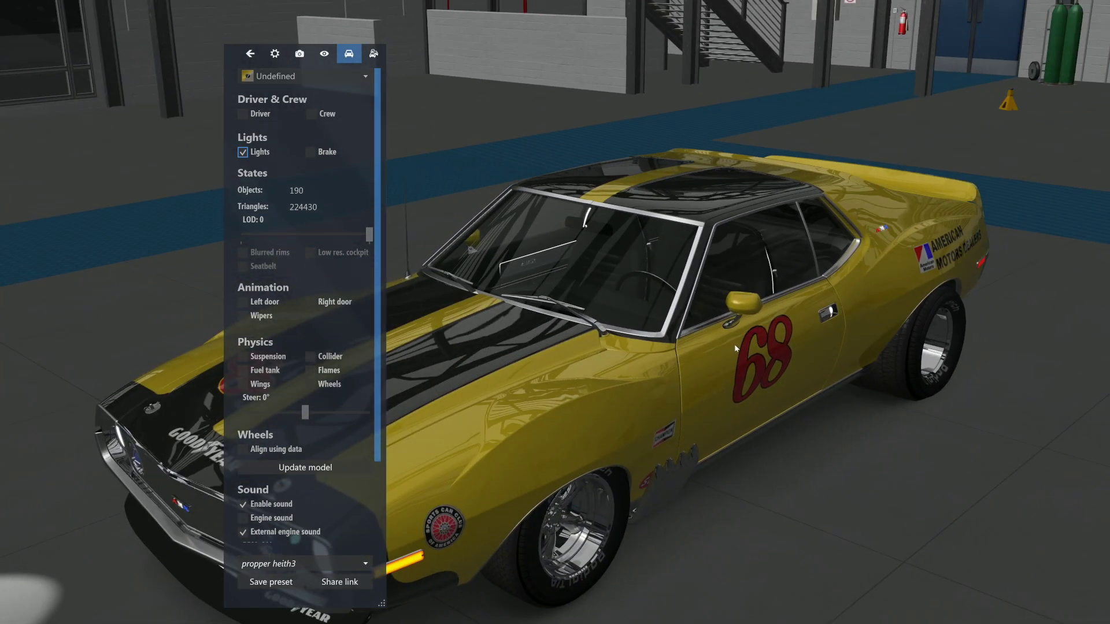
drag(592, 393, 774, 351)
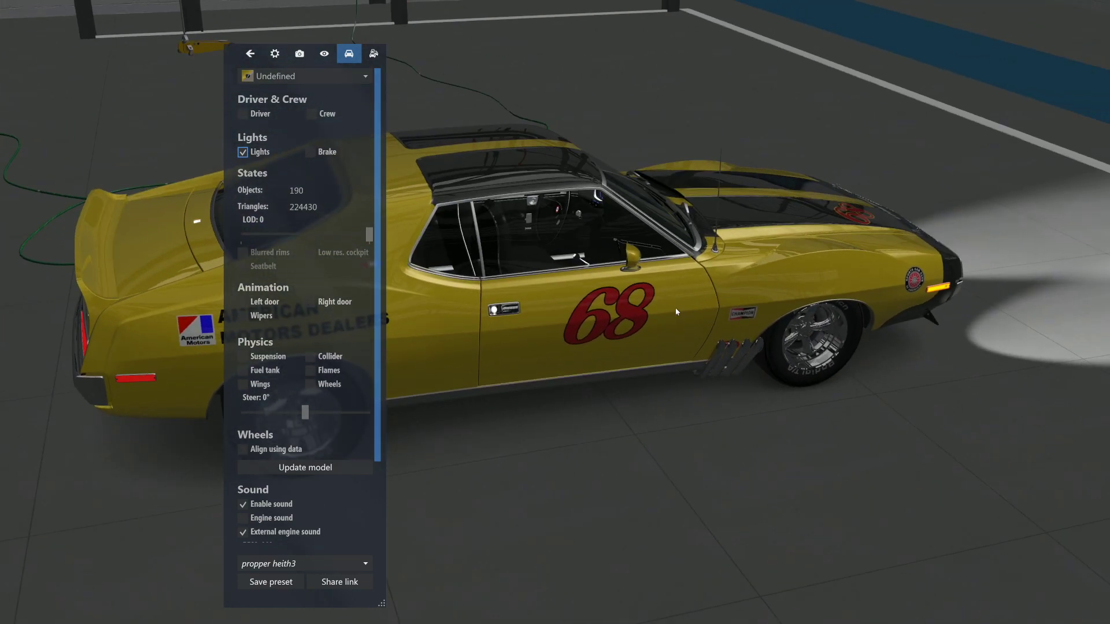
scroll(598, 292, up, 3)
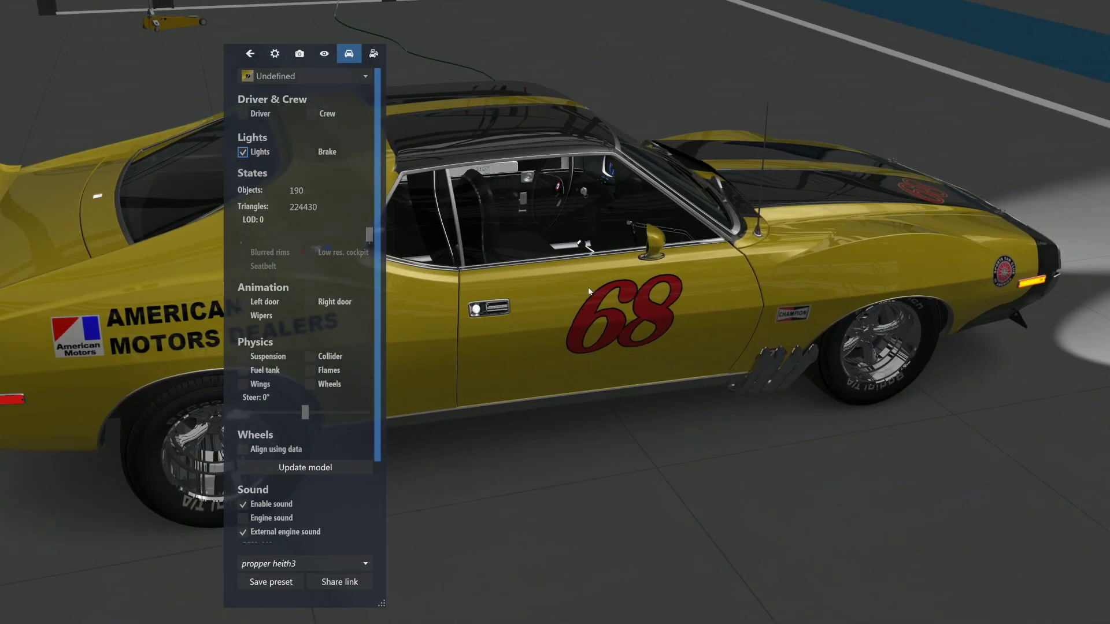
scroll(589, 292, up, 3)
scroll(588, 287, up, 3)
scroll(545, 339, up, 3)
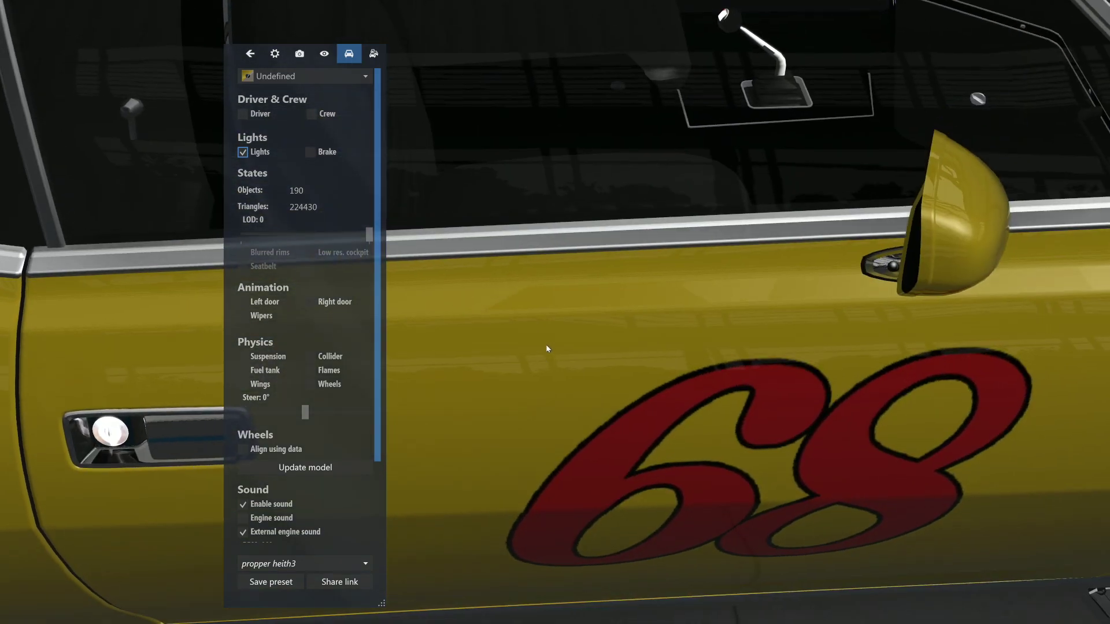
scroll(546, 346, down, 5)
drag(554, 335, 676, 129)
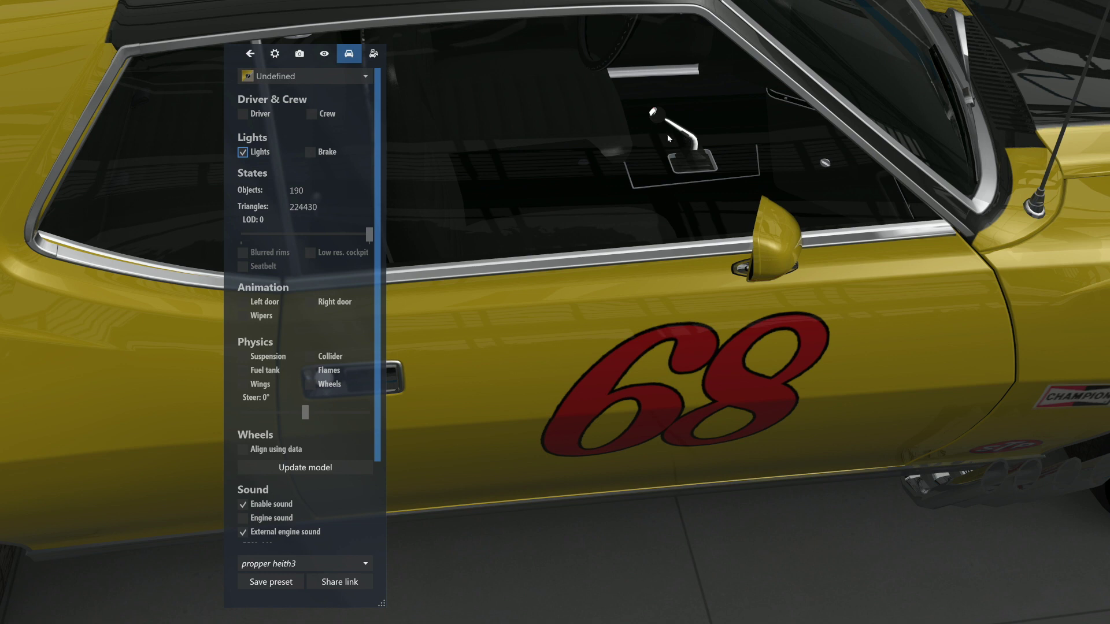
Select the interior badge mesh's full name in its Mesh info, then exit the showroom
click(250, 54)
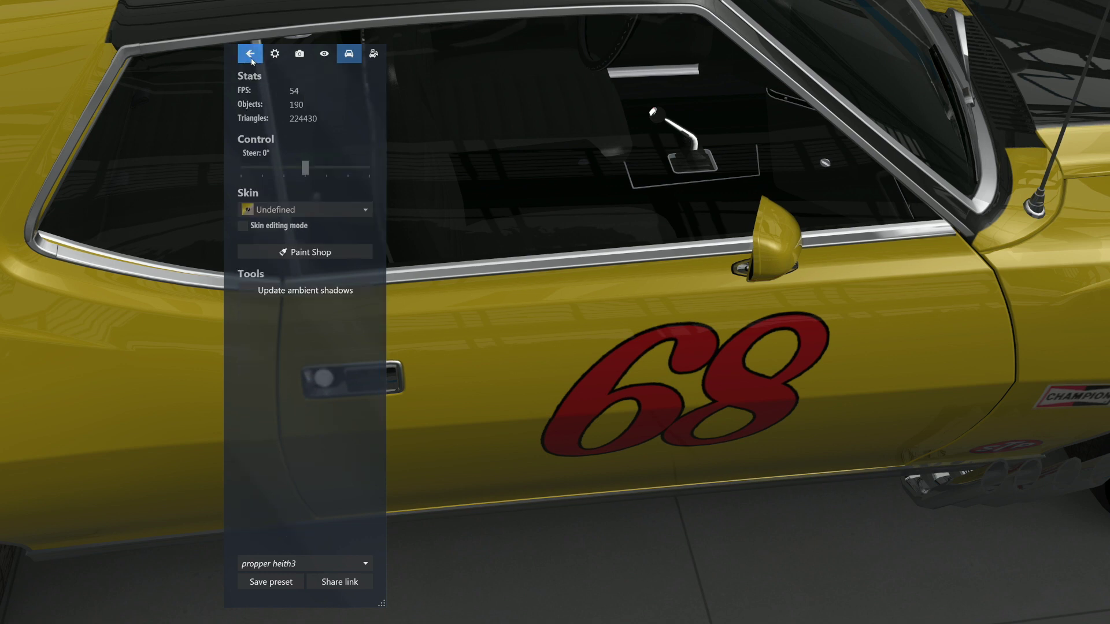
click(685, 133)
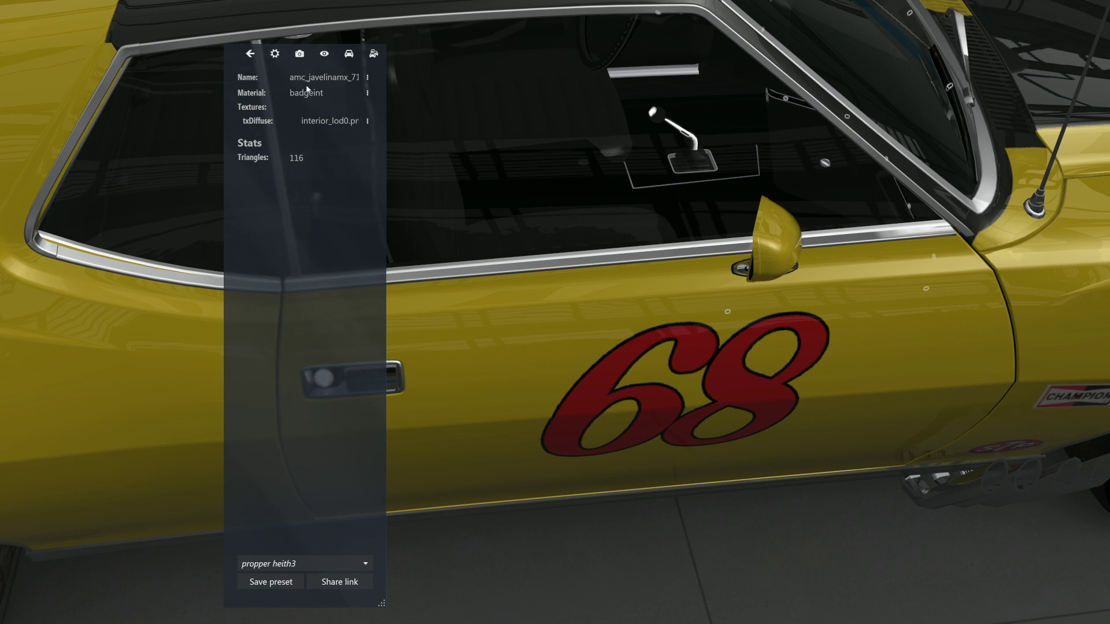
click(368, 79)
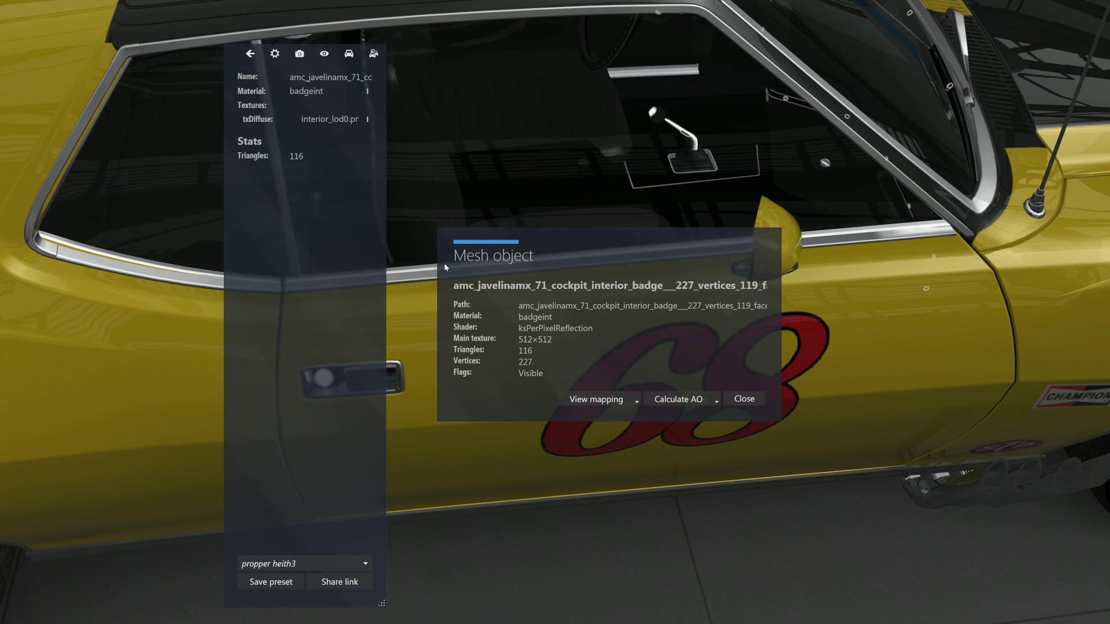
drag(453, 286, 800, 288)
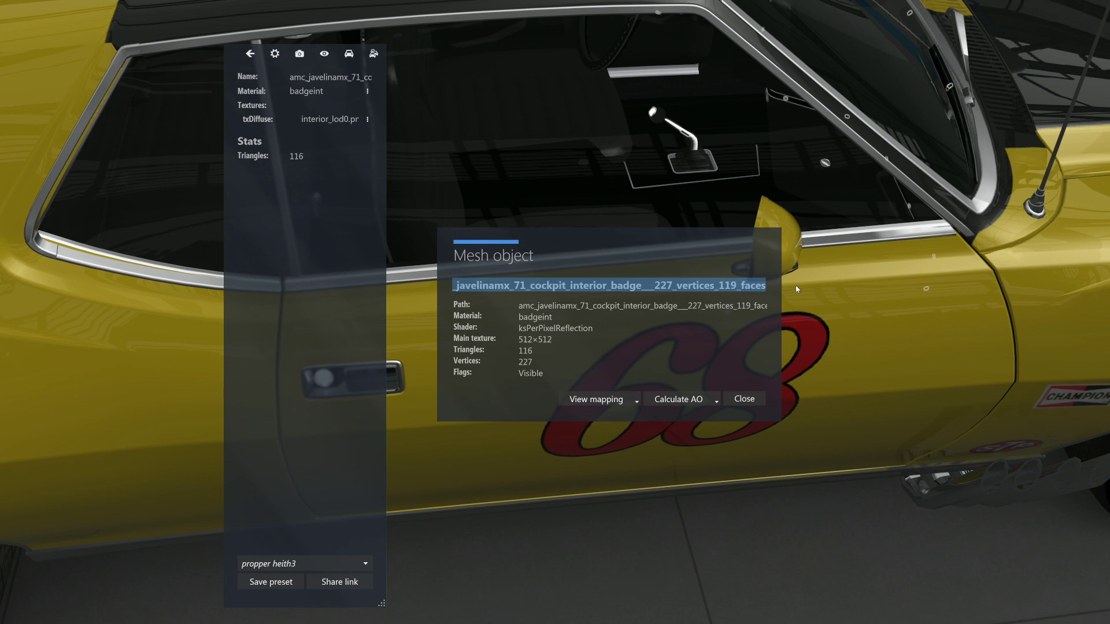
click(740, 397)
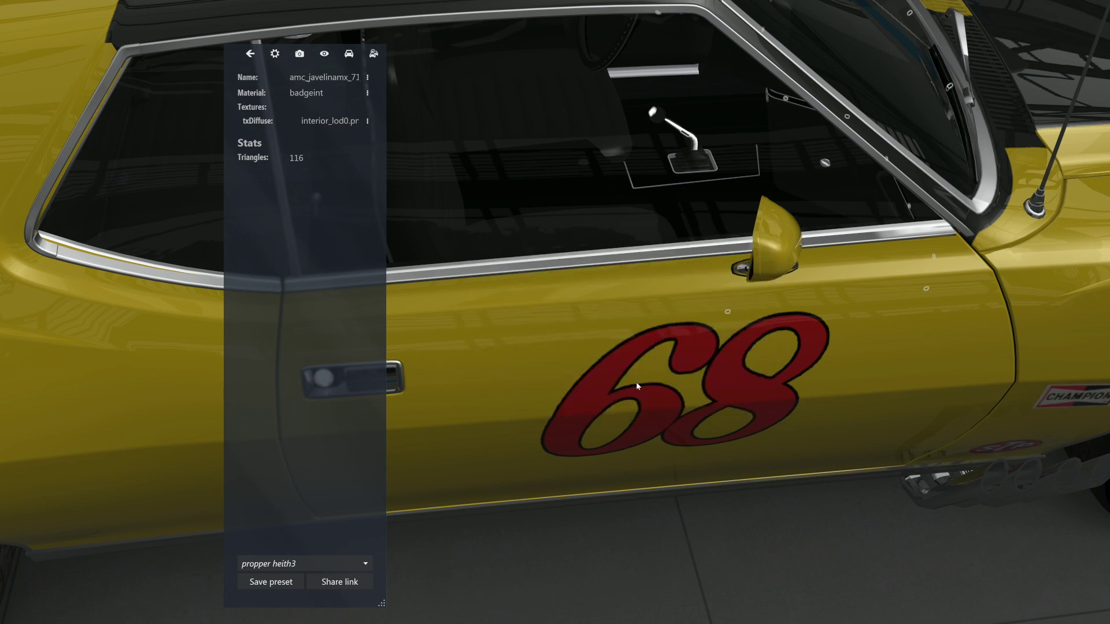
key(Escape)
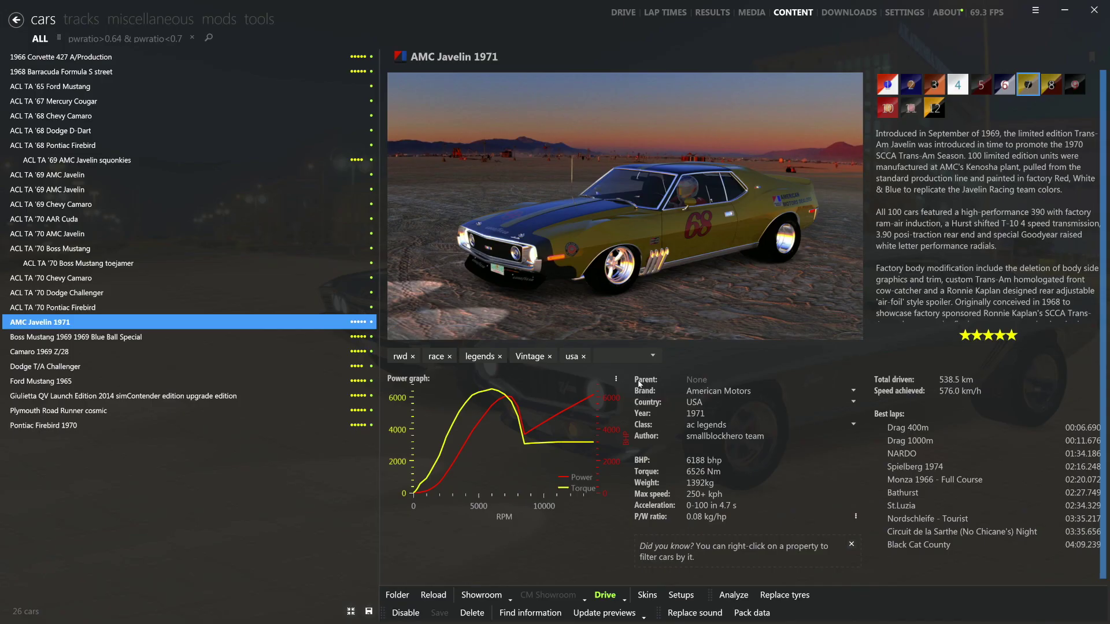
Leave the showroom and minimise Content Manager to reveal the desktop
key(Escape)
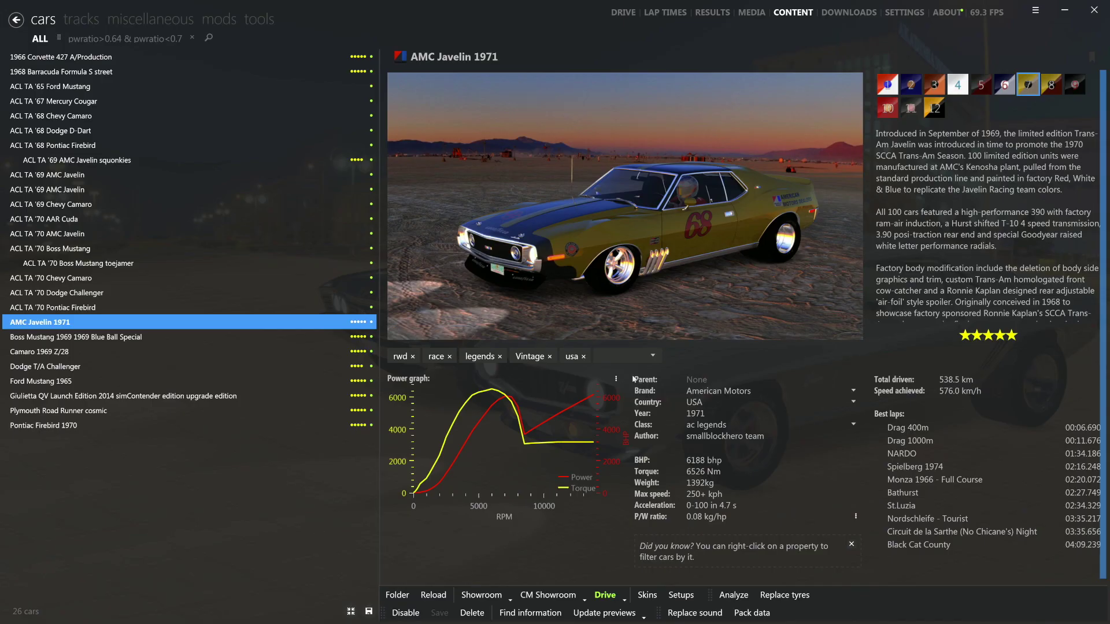
click(1065, 10)
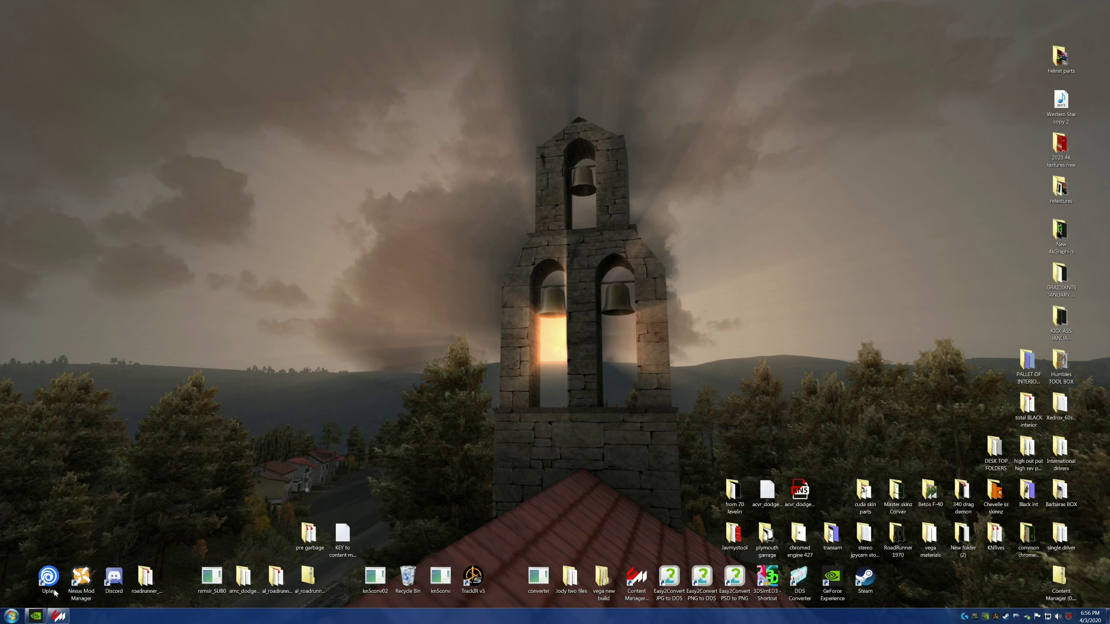
From Start > Computer, open the Javelin's data-folder lights.ini in Notepad++
click(12, 615)
click(122, 500)
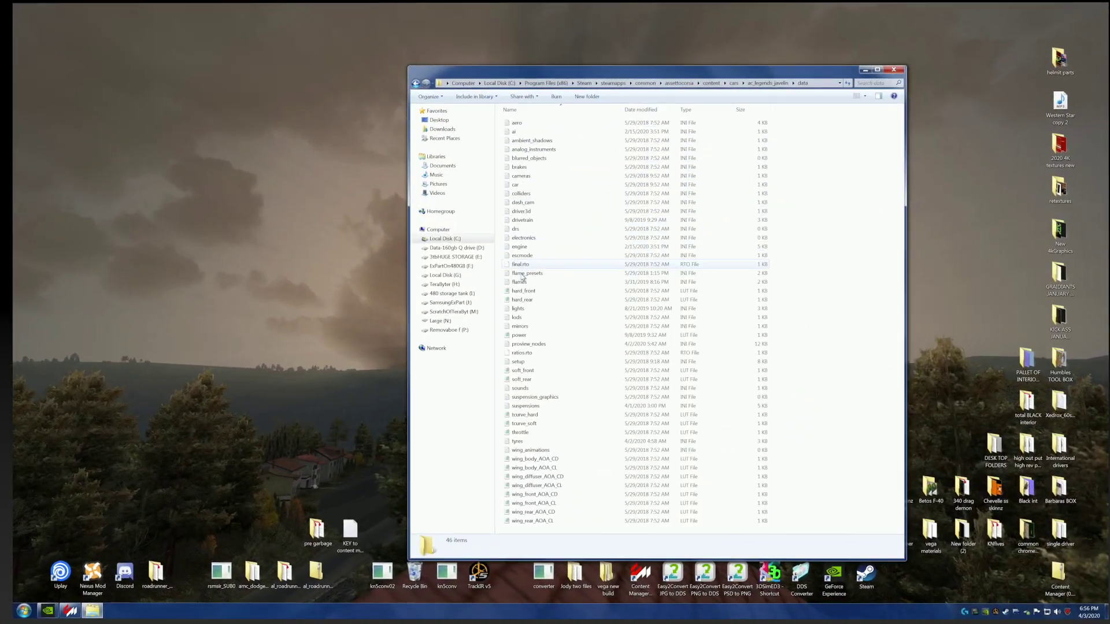
double_click(517, 310)
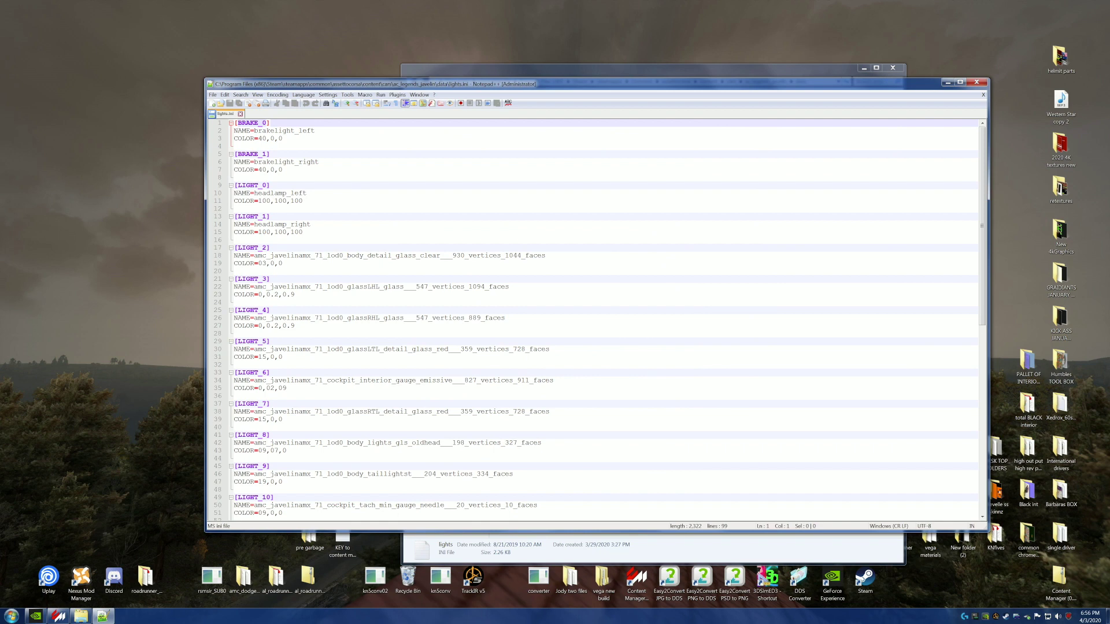
scroll(601, 321, down, 16)
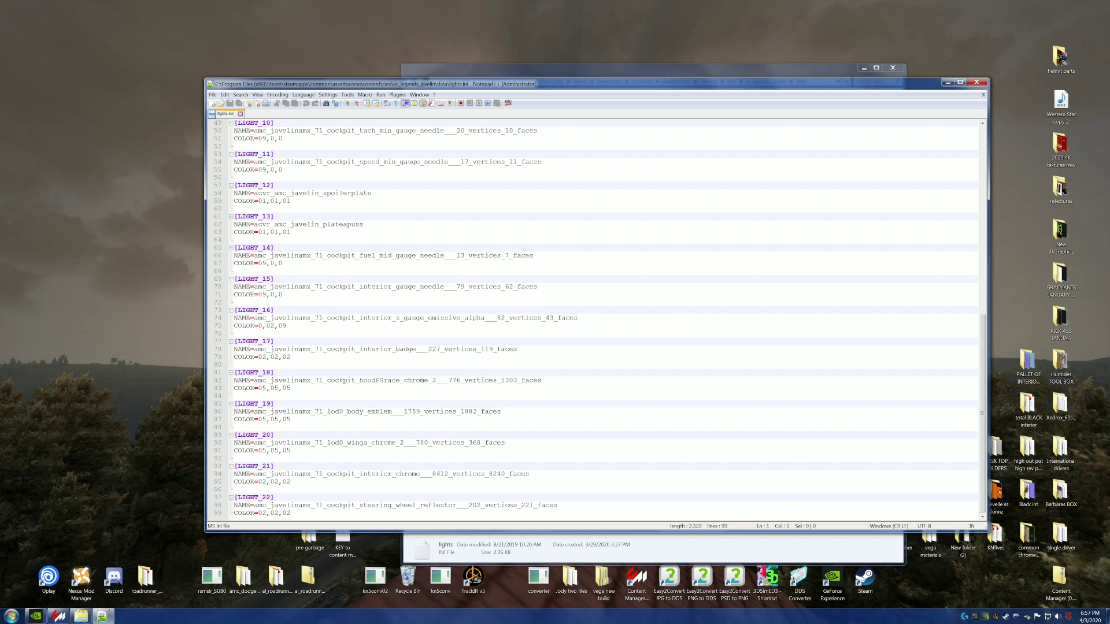
Duplicate the [LIGHT_22] block at the end of lights.ini and renumber it [LIGHT_23]
drag(234, 497, 291, 512)
key(ctrl+c)
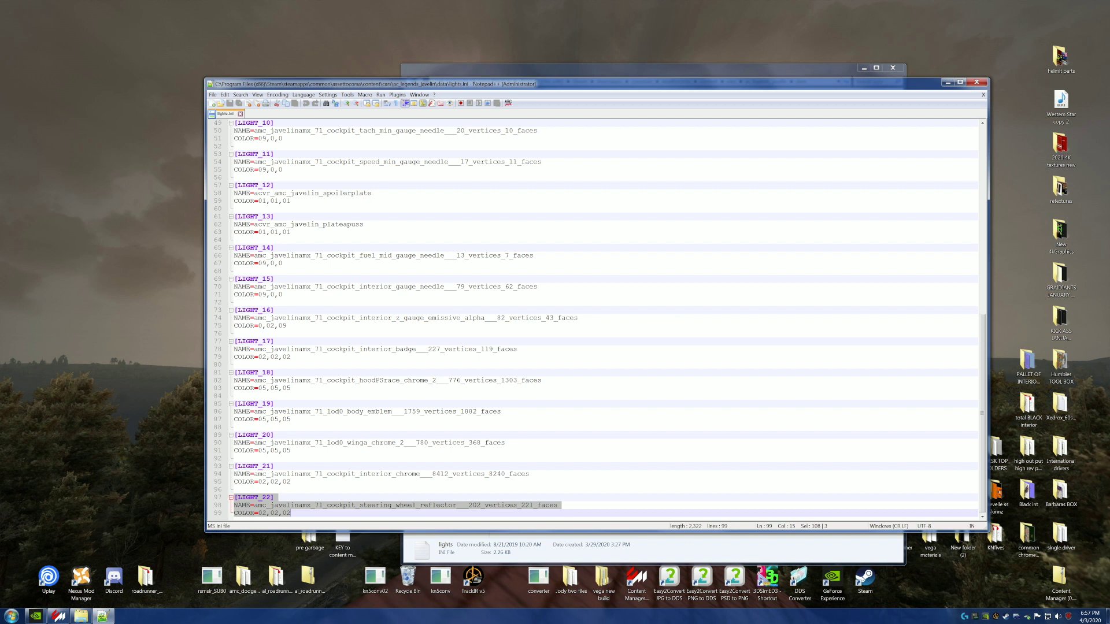
click(291, 513)
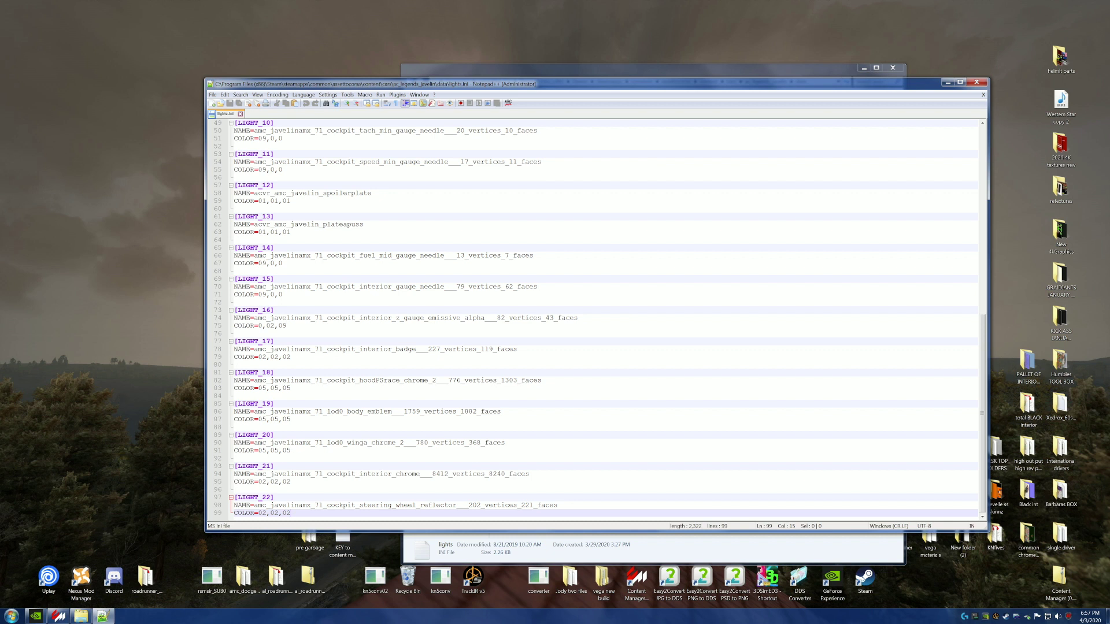
key(BackSpace)
key(Return)
key(Return)
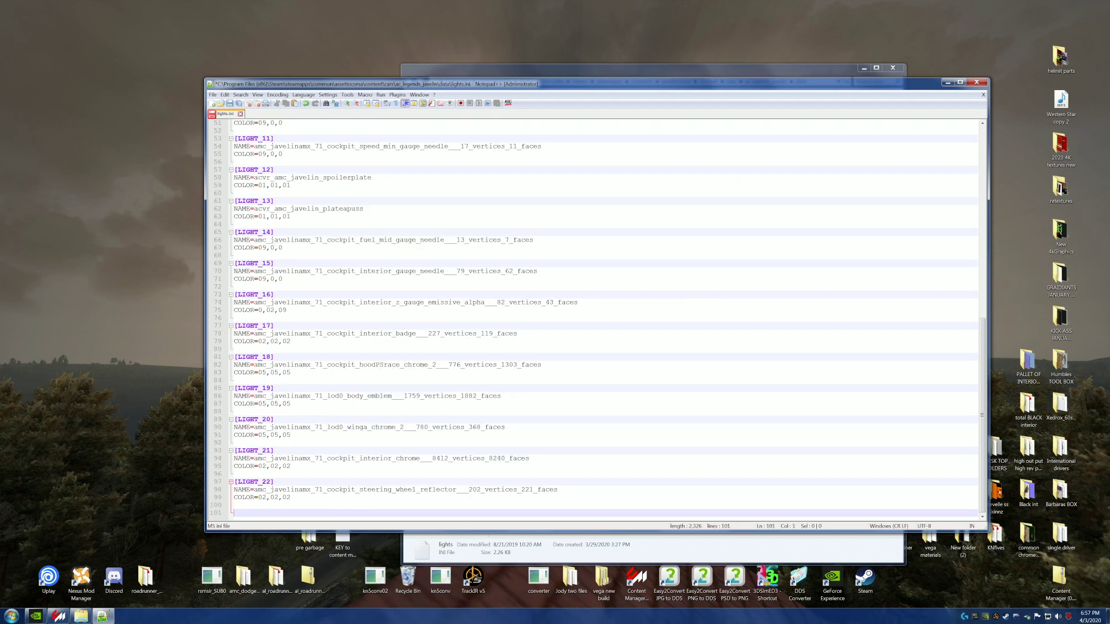
key(ctrl+v)
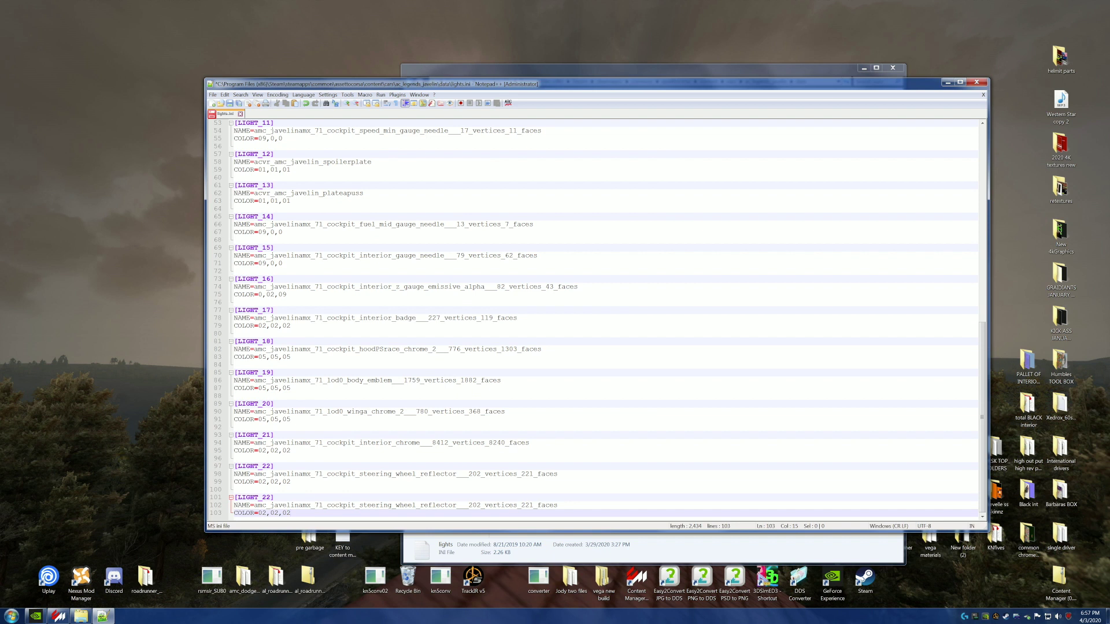
drag(273, 498, 269, 498)
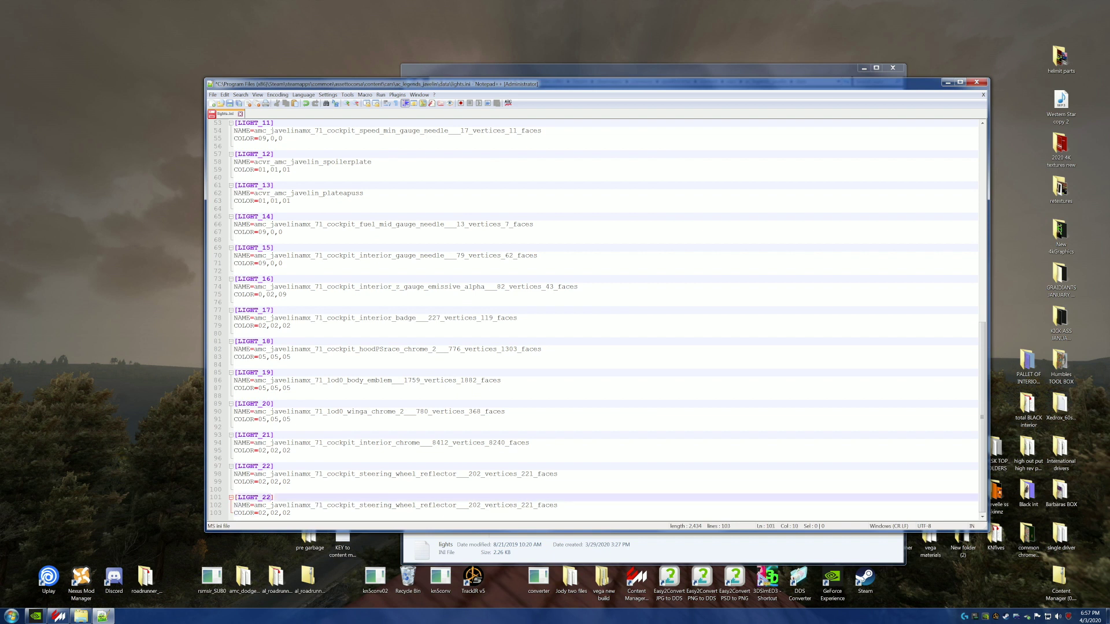
text(3)
Strip the vertex/face counts so the name ends steering_wheel_reflector___, and save lights.ini
drag(557, 506, 469, 506)
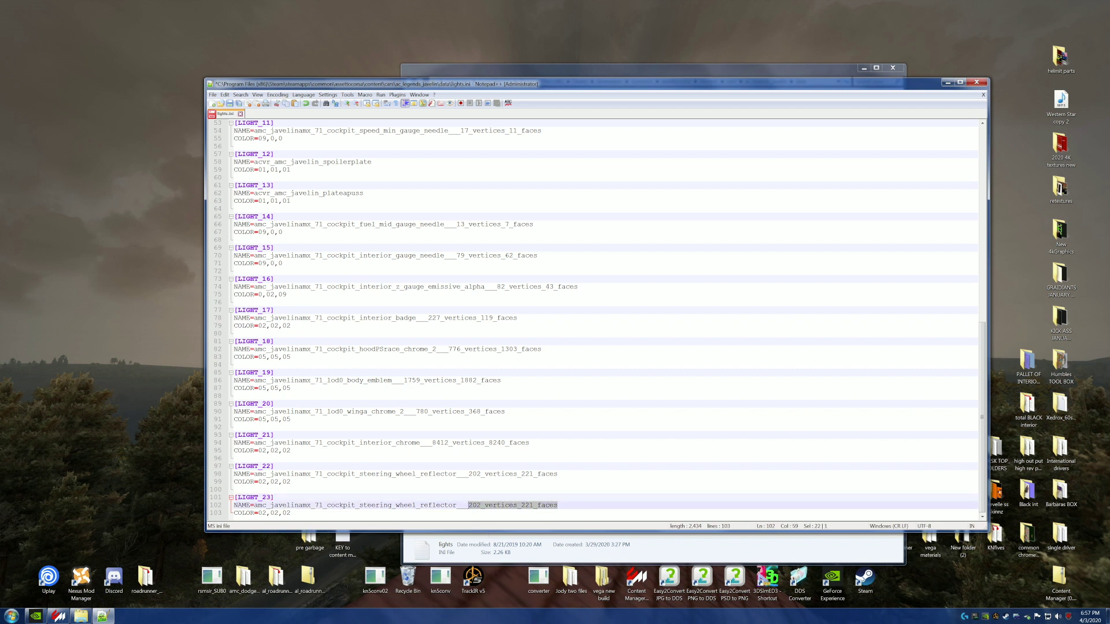
key(BackSpace)
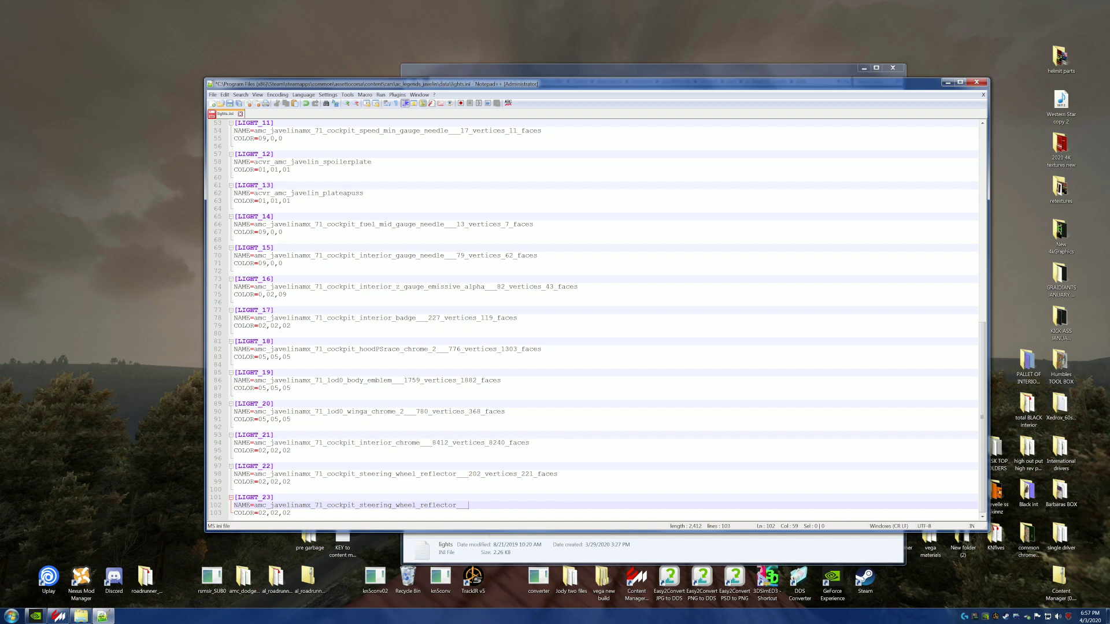
click(229, 103)
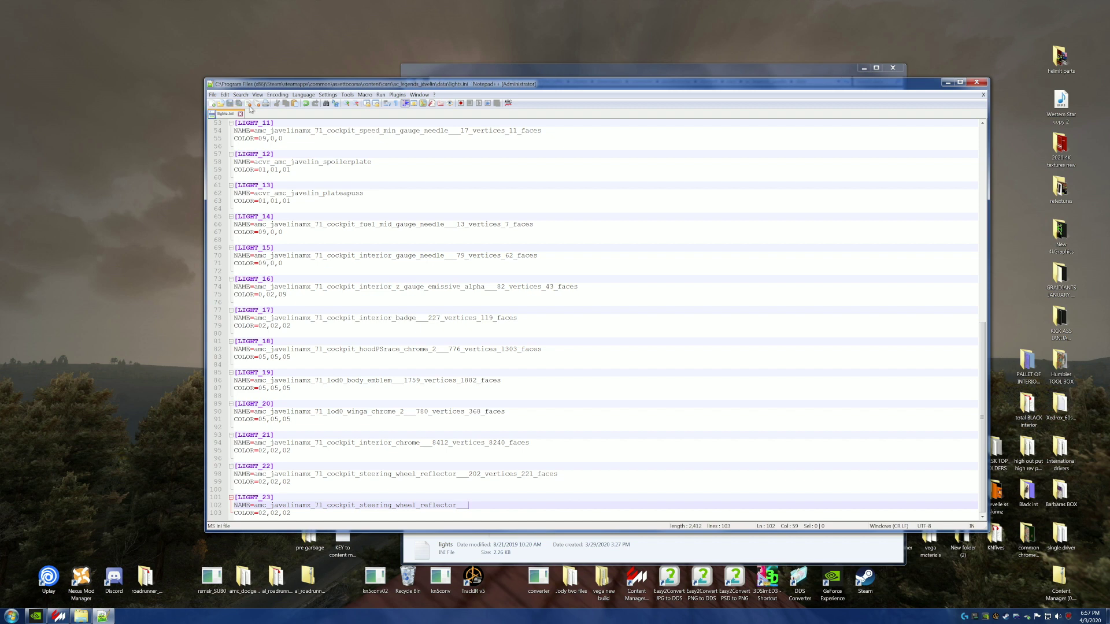
click(948, 83)
Reopen the Javelin in CM Showroom and grab the cockpit interior badge mesh's full name
click(863, 69)
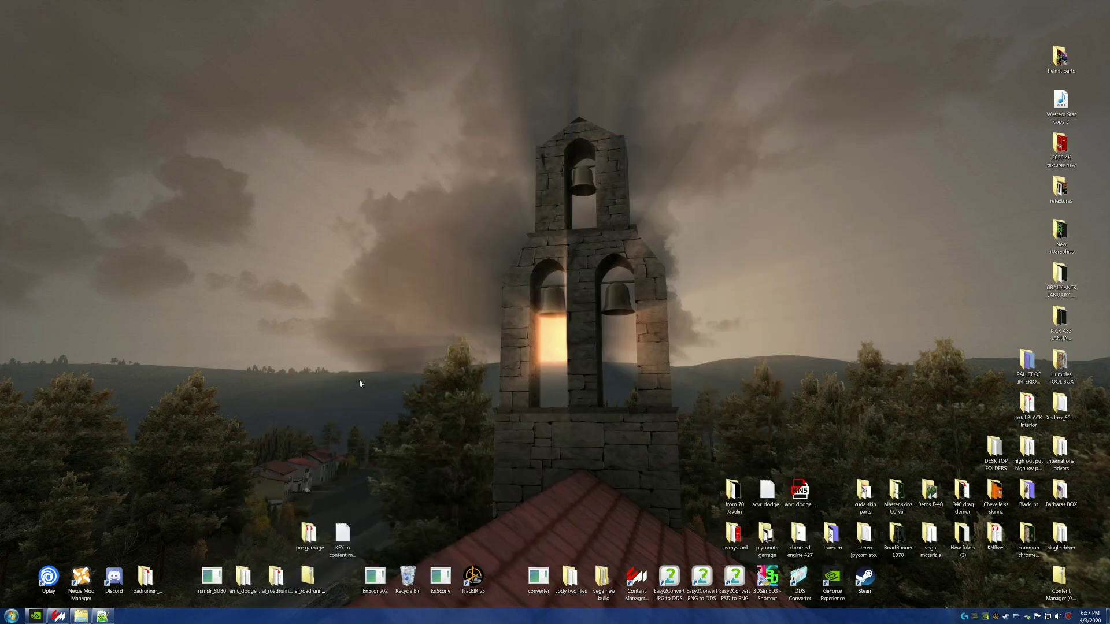
click(57, 616)
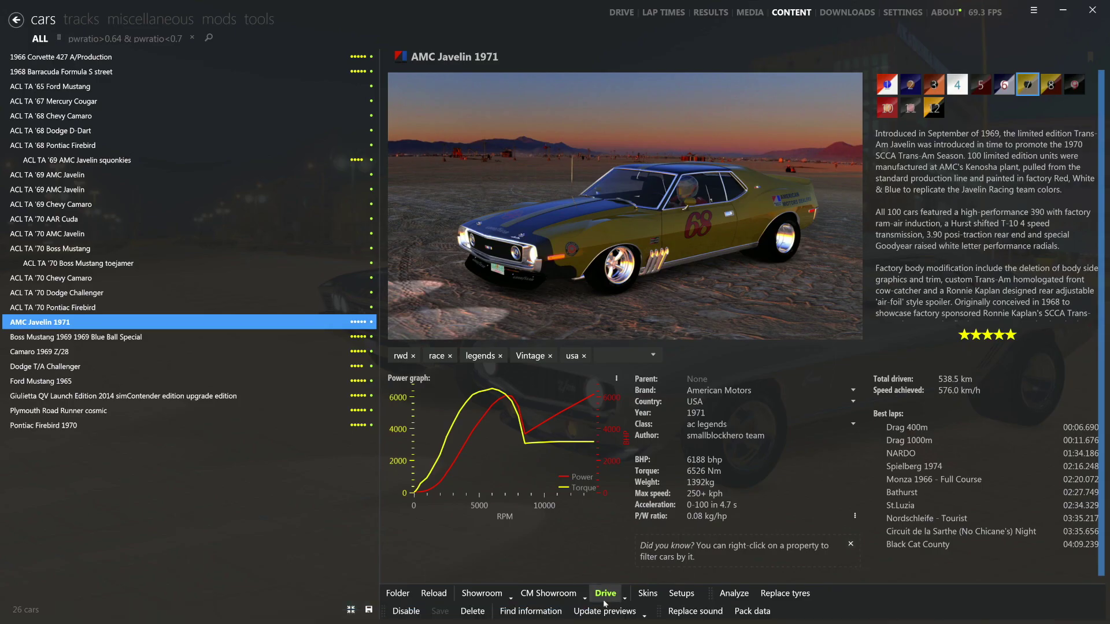
click(562, 600)
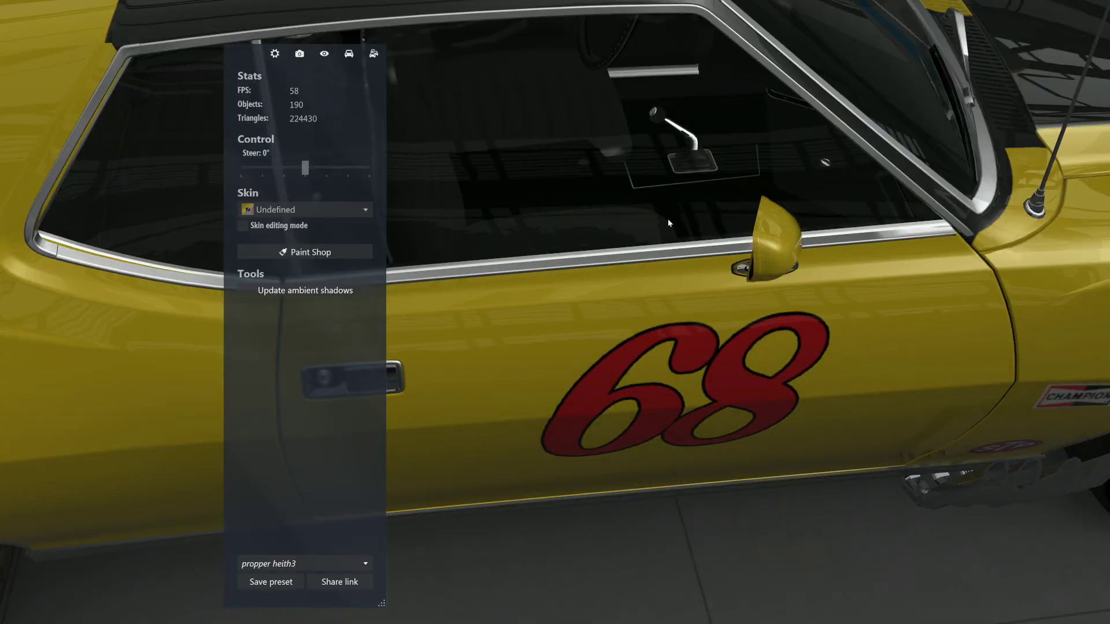
click(684, 133)
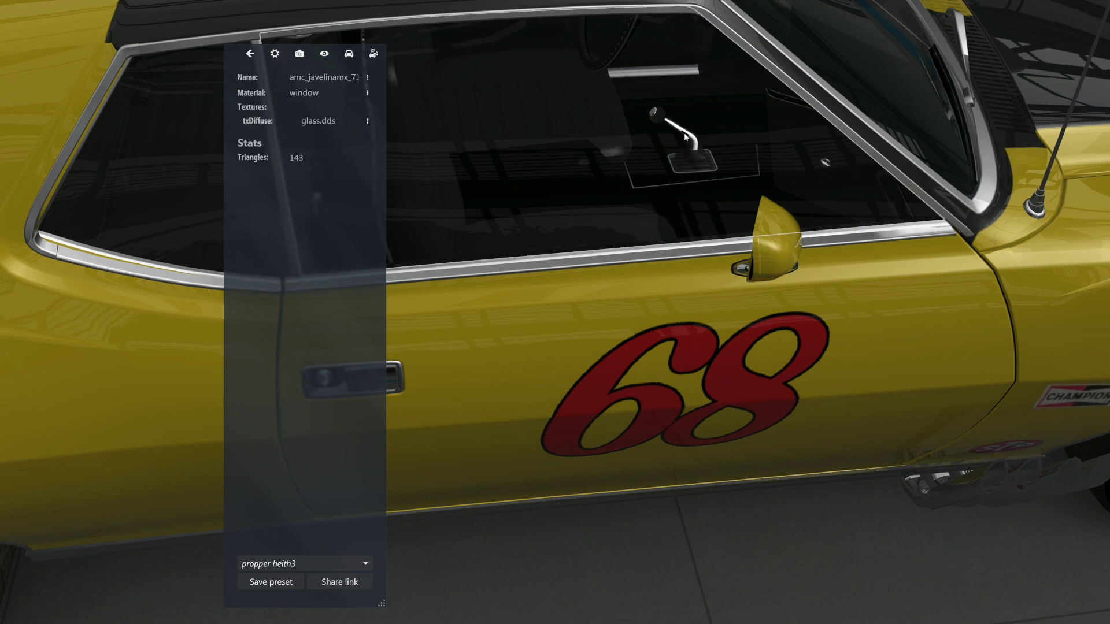
click(685, 132)
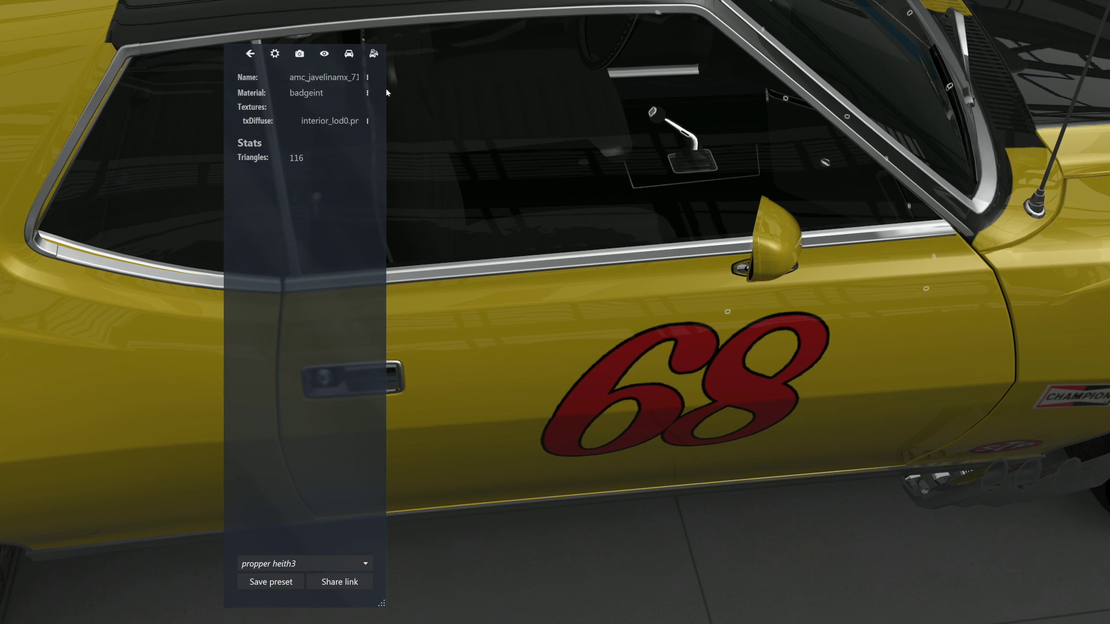
click(368, 79)
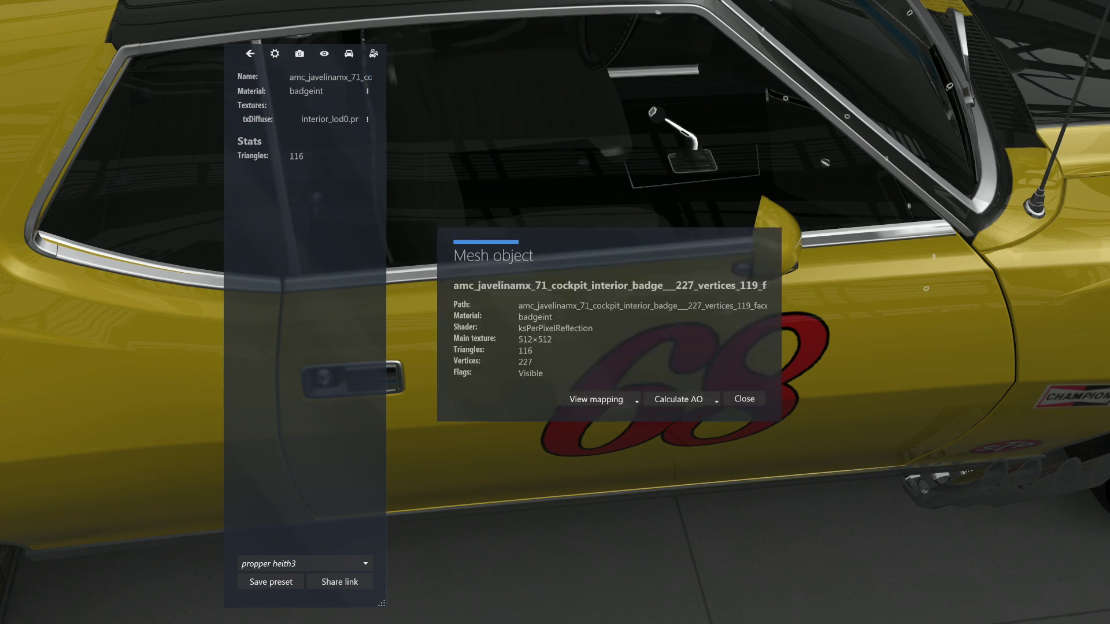
drag(455, 286, 807, 288)
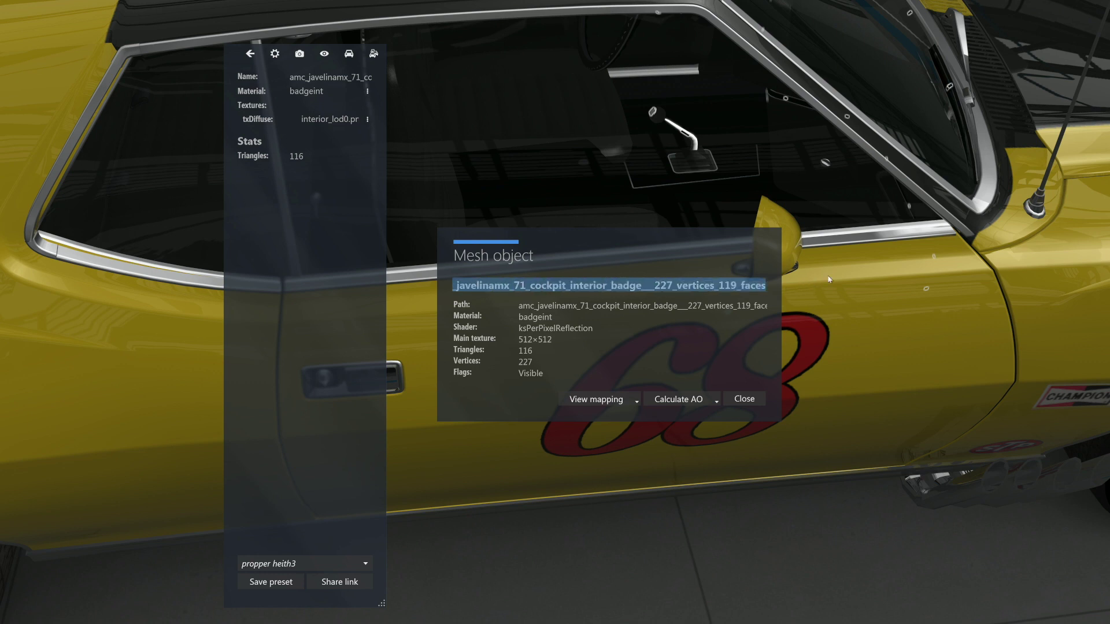
key(Escape)
key(Escape)
key(Escape)
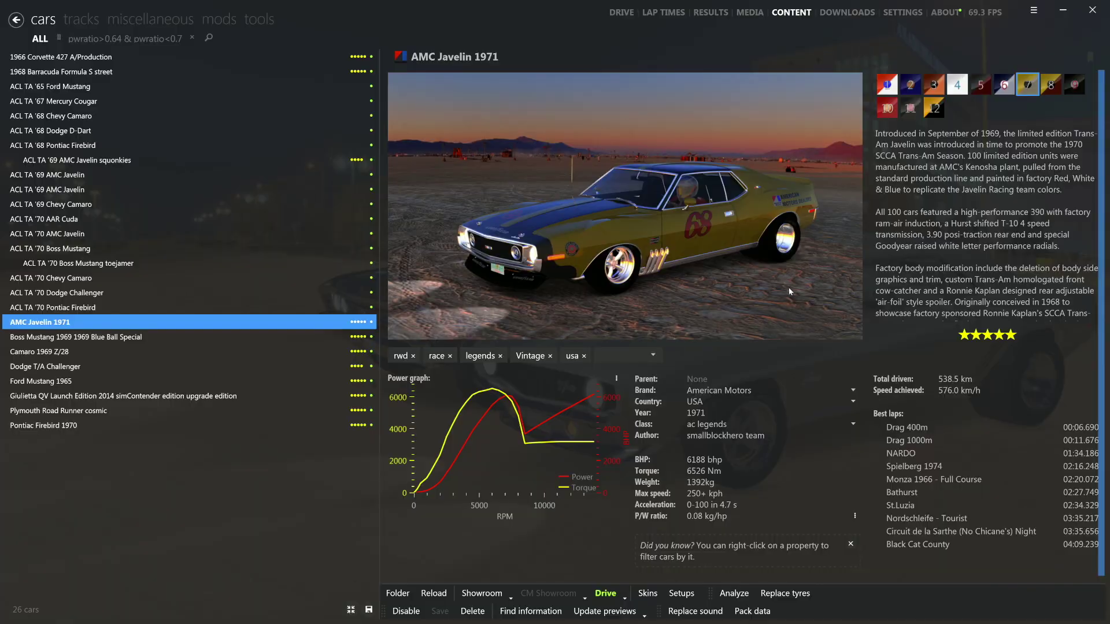
Set LIGHT_23's NAME to amc_javelinamx_71_cockpit_interior_badge___227_vertices_119_faces and save lights.ini
click(1062, 10)
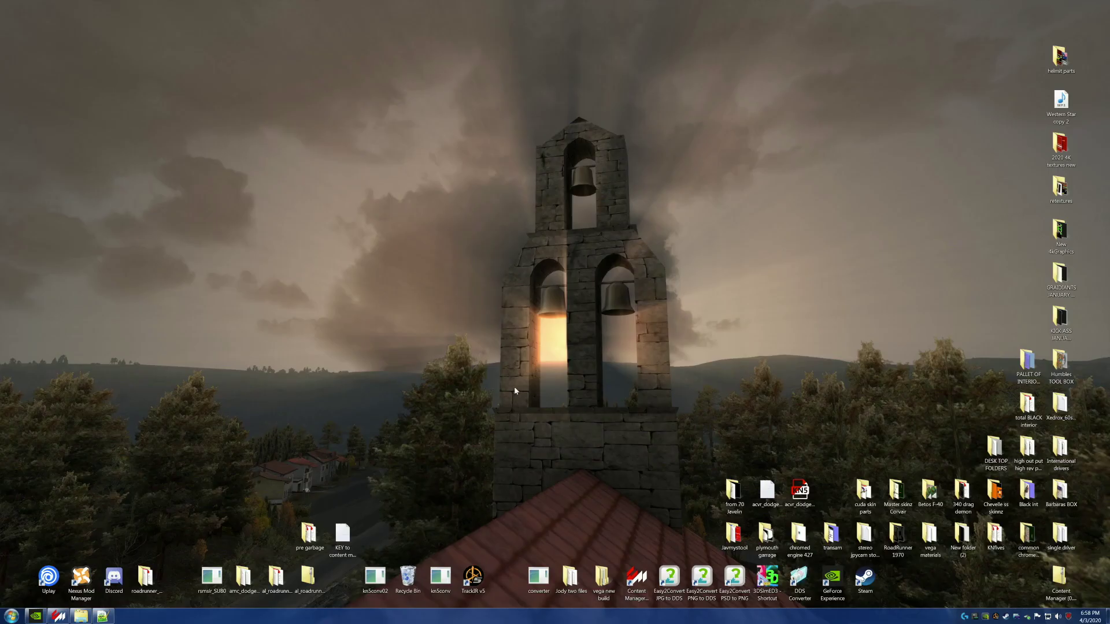
click(103, 616)
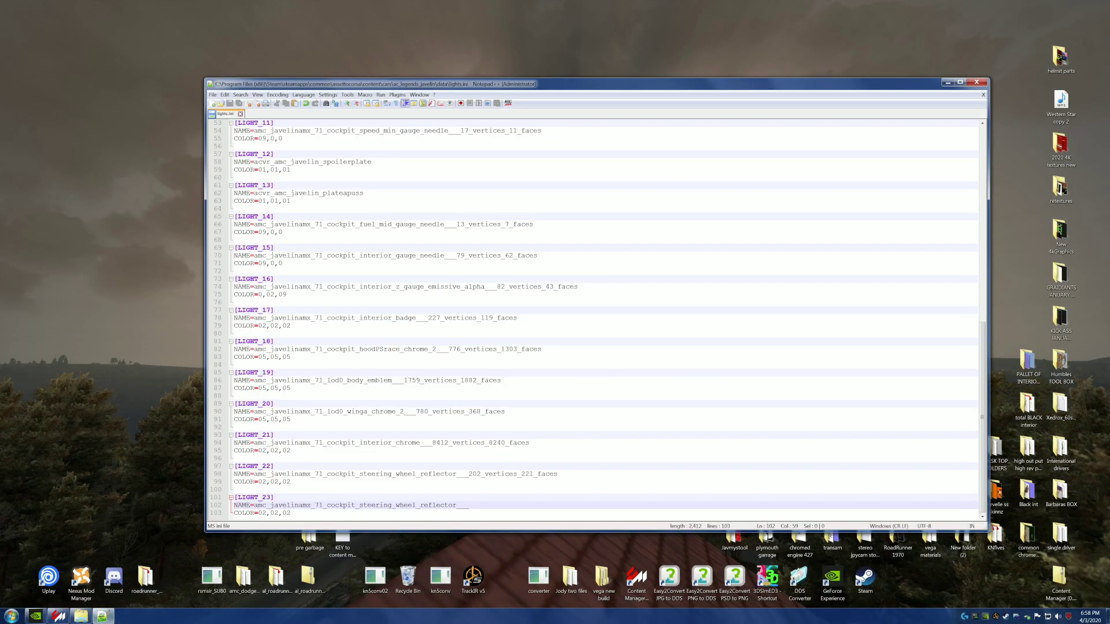
key(shift+Left)
key(shift+Left)
key(shift+Left)
key(shift+Left)
key(shift+Left)
key(shift+Left)
key(shift+Left)
key(shift+Left)
key(shift+Left)
key(shift+Left)
key(shift+Left)
key(shift+Left)
key(shift+Left)
key(shift+Left)
key(shift+Left)
key(shift+Left)
key(shift+Left)
key(shift+Left)
key(shift+Left)
key(shift+Left)
key(shift+Left)
key(shift+Left)
key(shift+Left)
key(shift+Left)
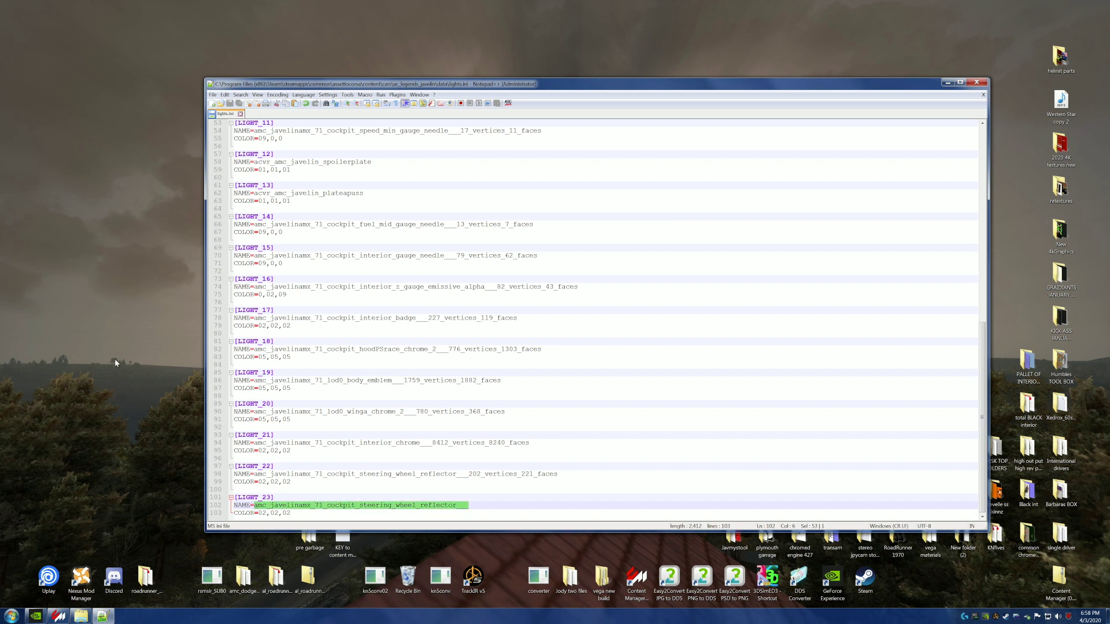
text(amc_javelinamx_71_cockpit_interior_badge___227_vertices_119_faces)
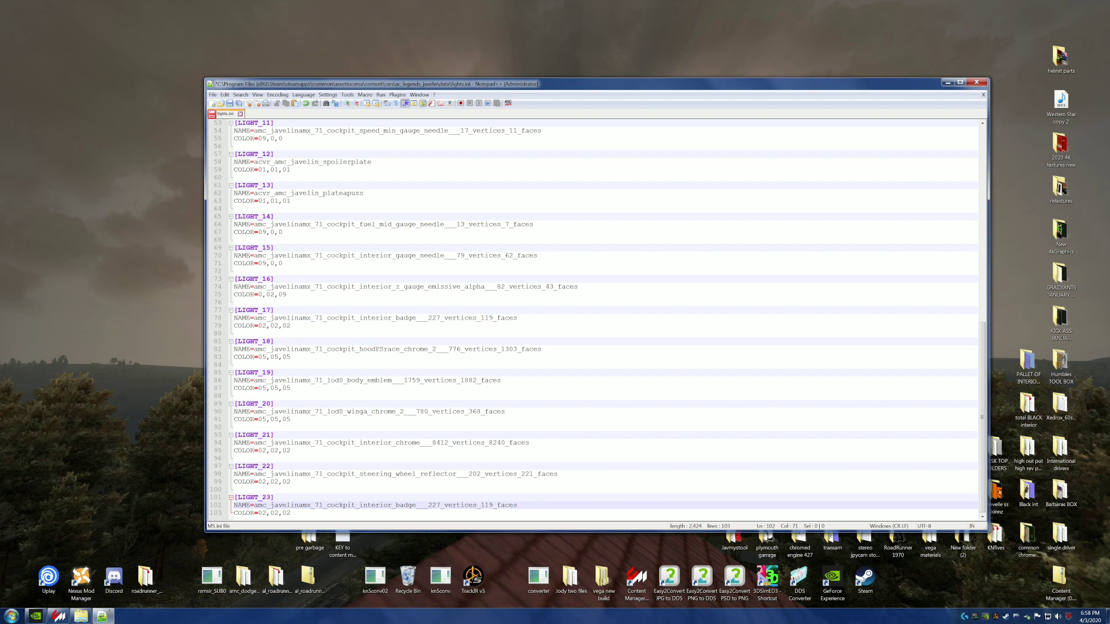
click(230, 102)
click(977, 82)
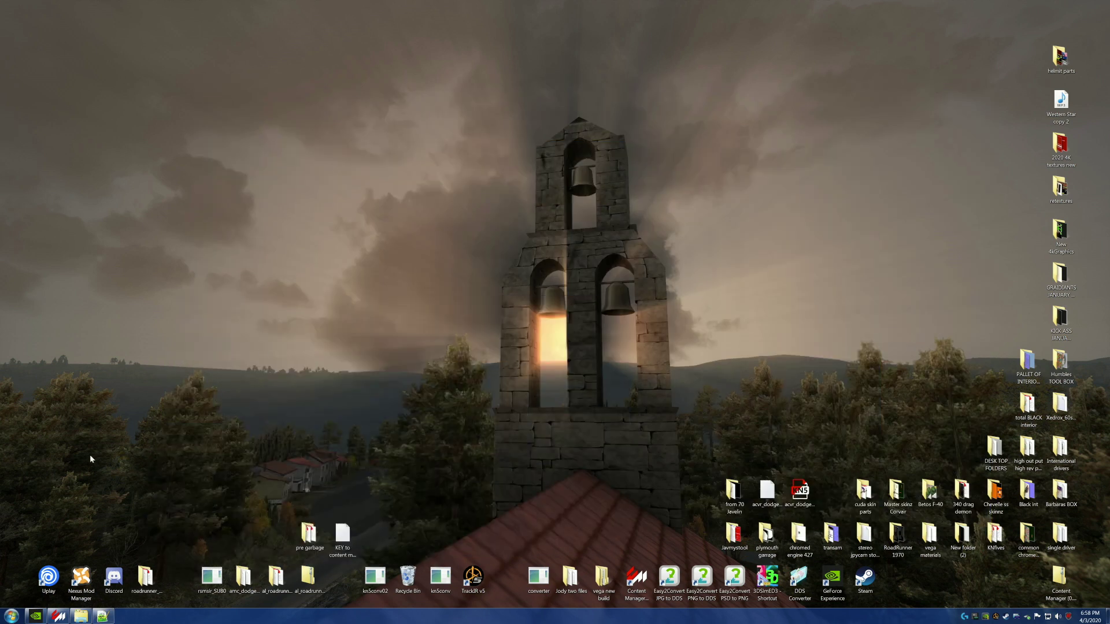
Reopen the car in CM Showroom with Lights on, toggling them to compare the door area
click(58, 616)
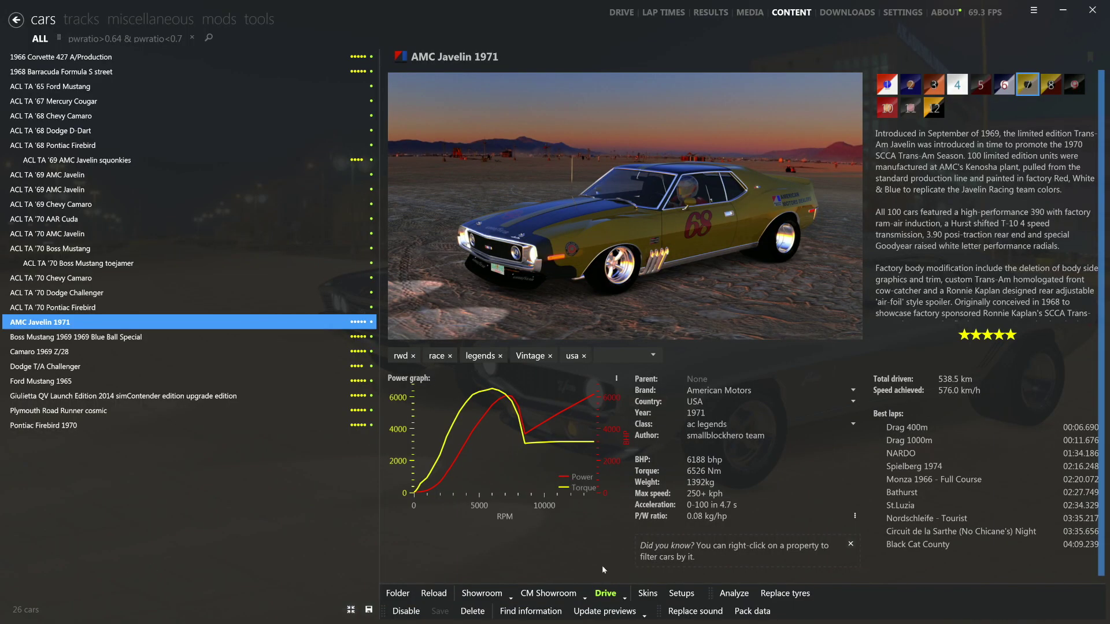
click(522, 577)
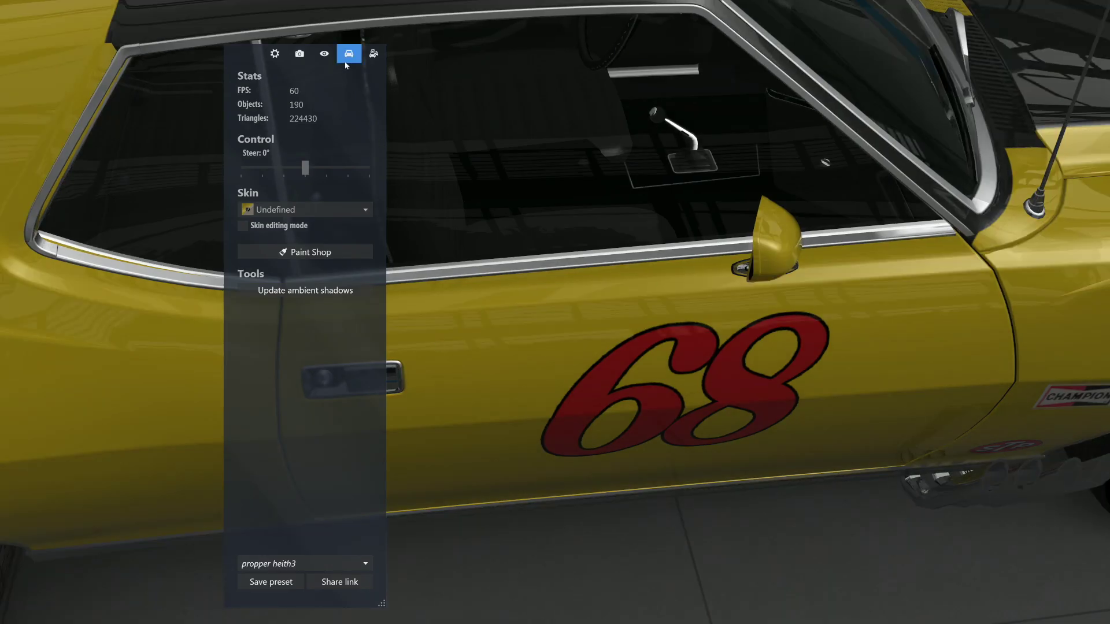
click(349, 53)
click(243, 153)
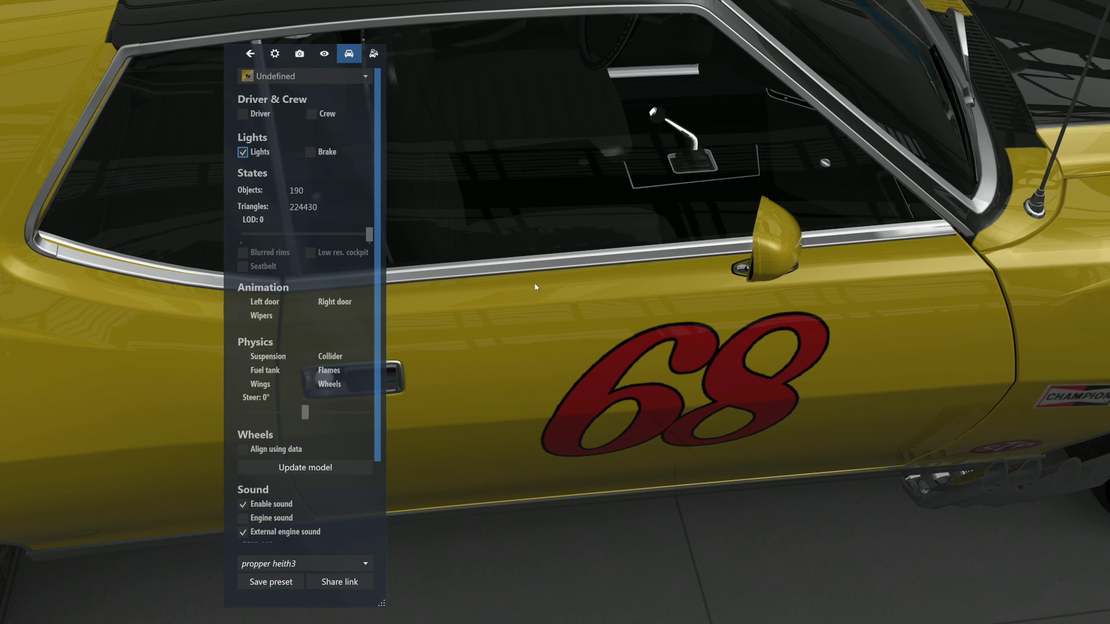
drag(534, 283, 562, 300)
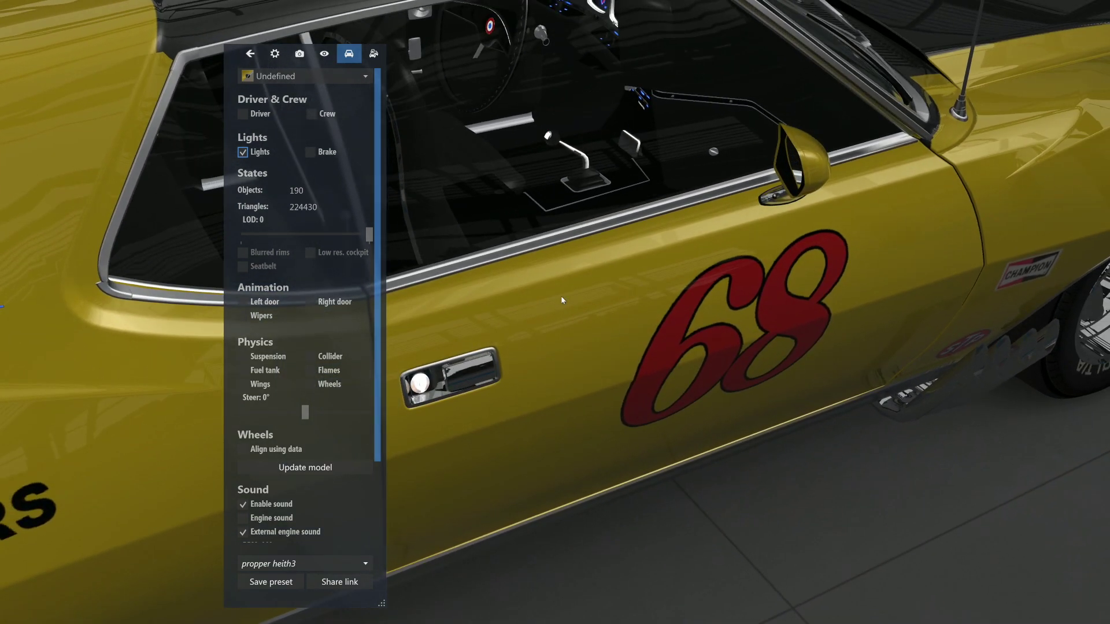
click(243, 153)
click(243, 153)
Orbit to the car's left side and move the settings panel to the right
drag(451, 235, 682, 226)
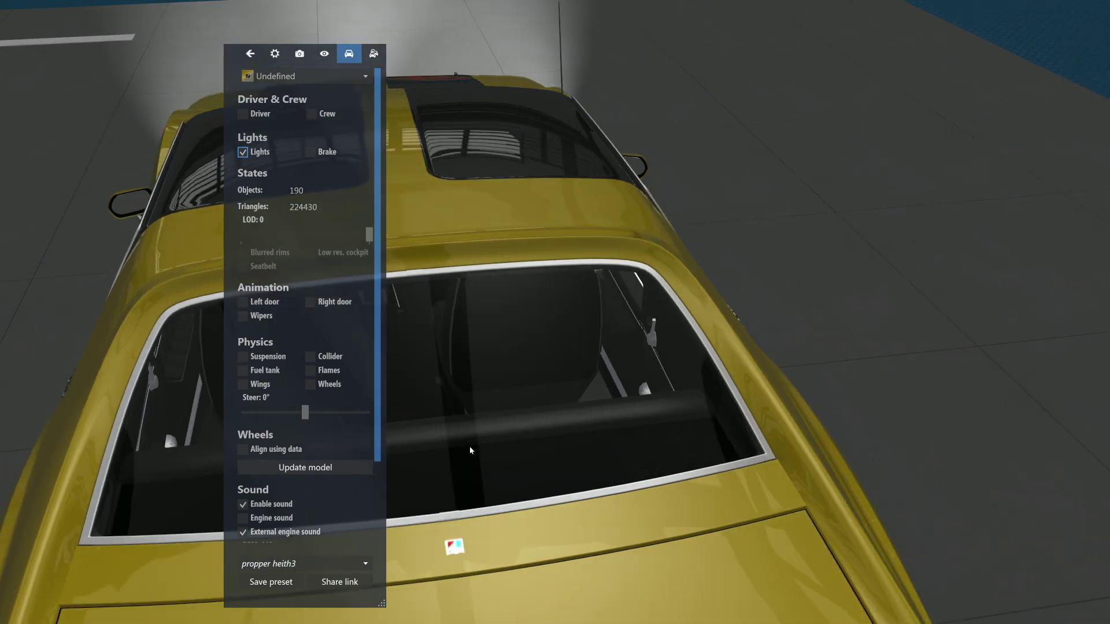
drag(469, 449, 285, 113)
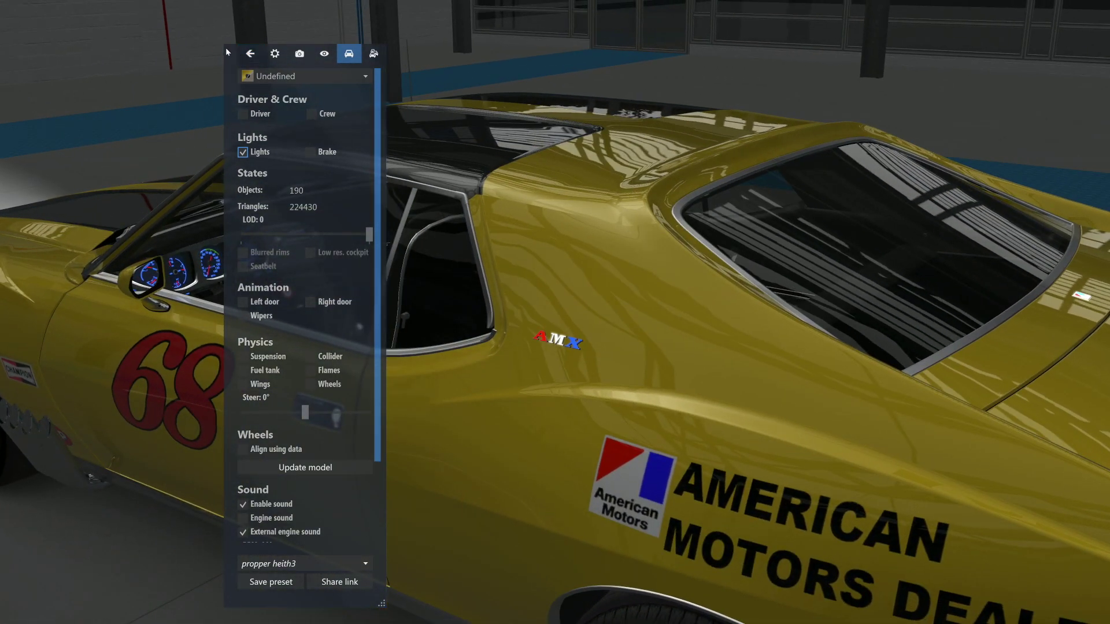
drag(228, 47, 974, 103)
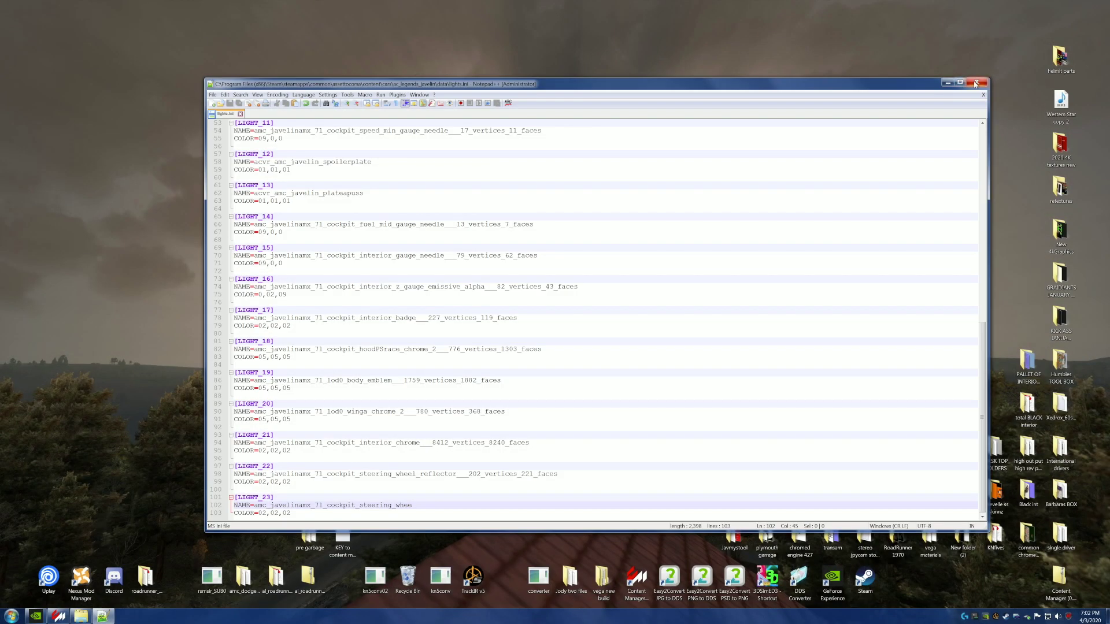
Close the Notepad++ window to return to the Windows desktop
click(976, 84)
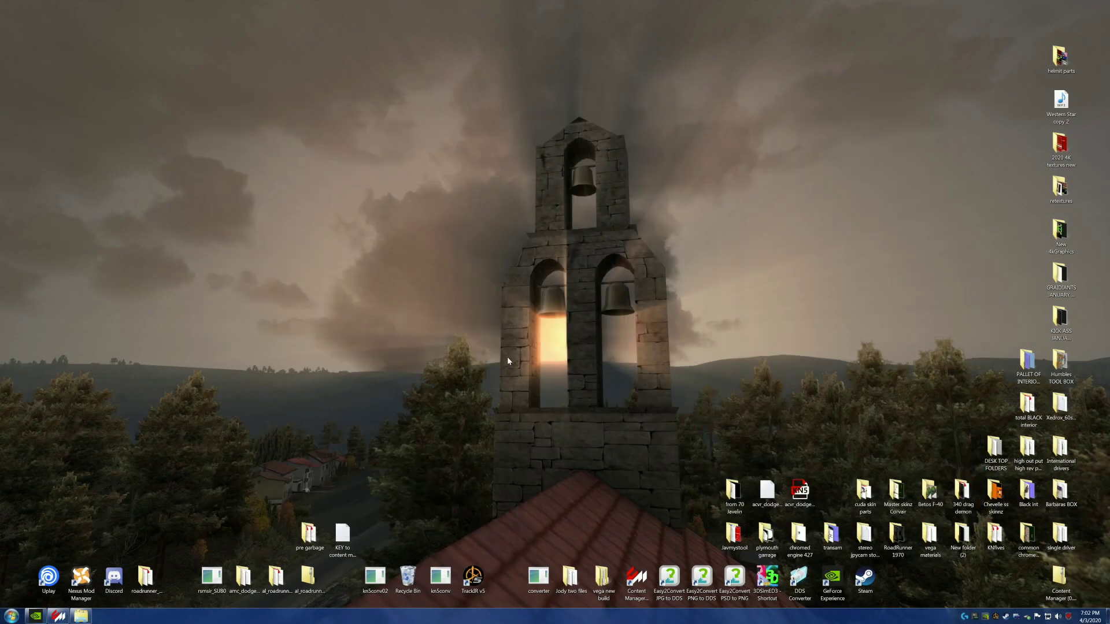